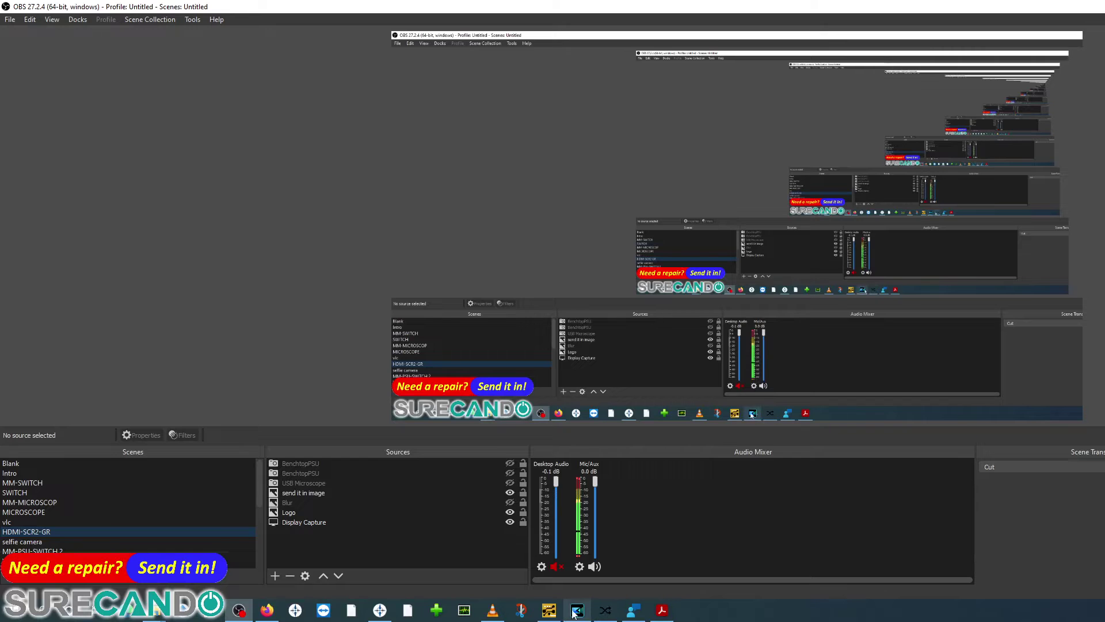
Step: Switch to the 16924-2.brd boardview and reposition its window so the part's pin list fits on screen
{"action": "left_click", "coordinate": [612, 611]}
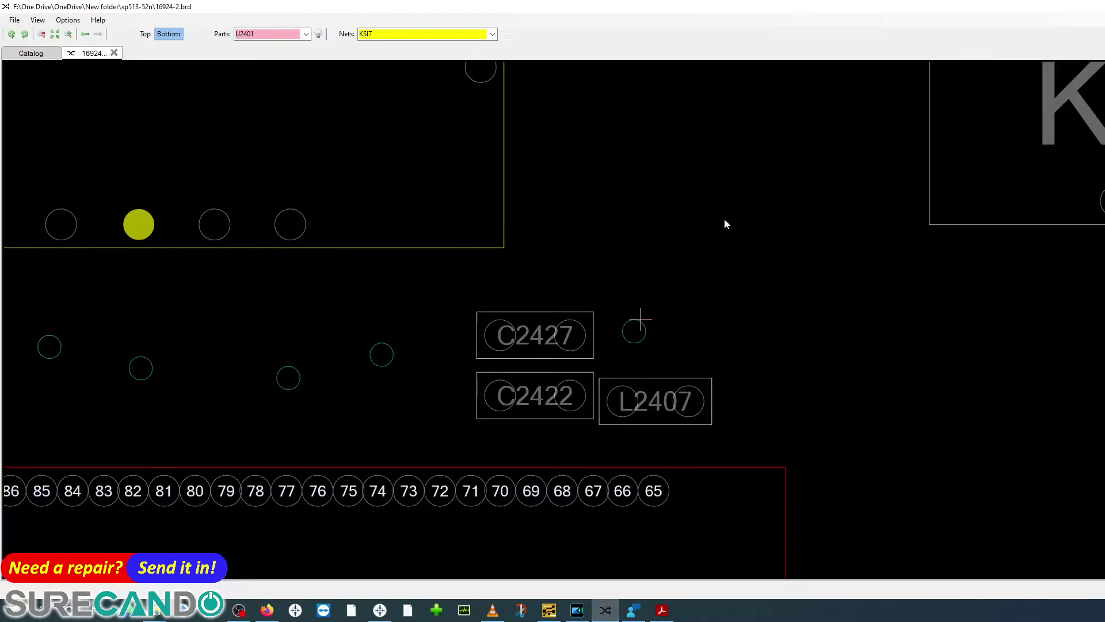
{"action": "left_click_drag", "start_coordinate": [752, 8], "coordinate": [887, 18]}
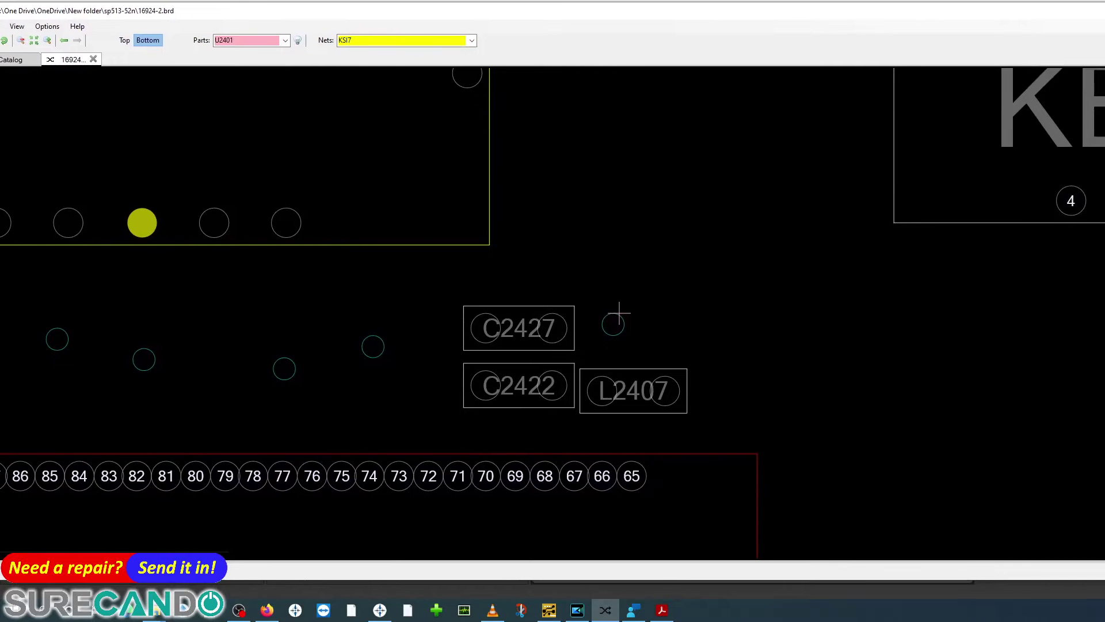
{"action": "mouse_move", "coordinate": [1102, 58]}
{"action": "left_mouse_down"}
{"action": "mouse_move", "coordinate": [1026, 58]}
{"action": "mouse_move", "coordinate": [1091, 58]}
{"action": "left_mouse_up"}
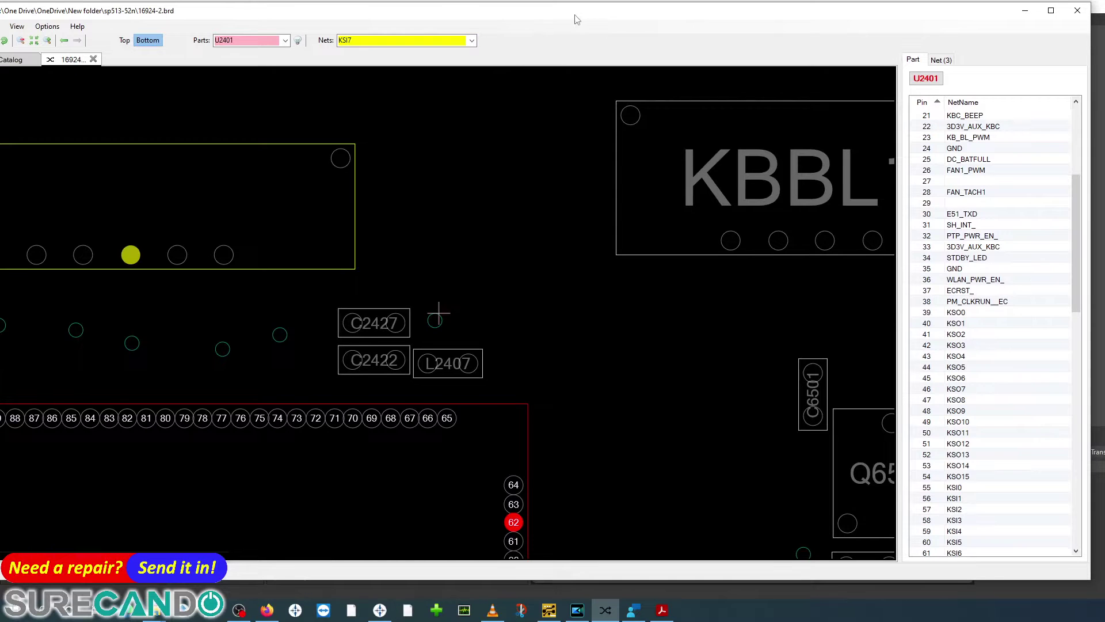
{"action": "left_click_drag", "start_coordinate": [576, 19], "coordinate": [600, 21]}
Step: Locate chip U2401 on the bottom side of the board and select its pin 62
{"action": "scroll", "coordinate": [627, 312], "scroll_direction": "down", "scroll_amount": 3}
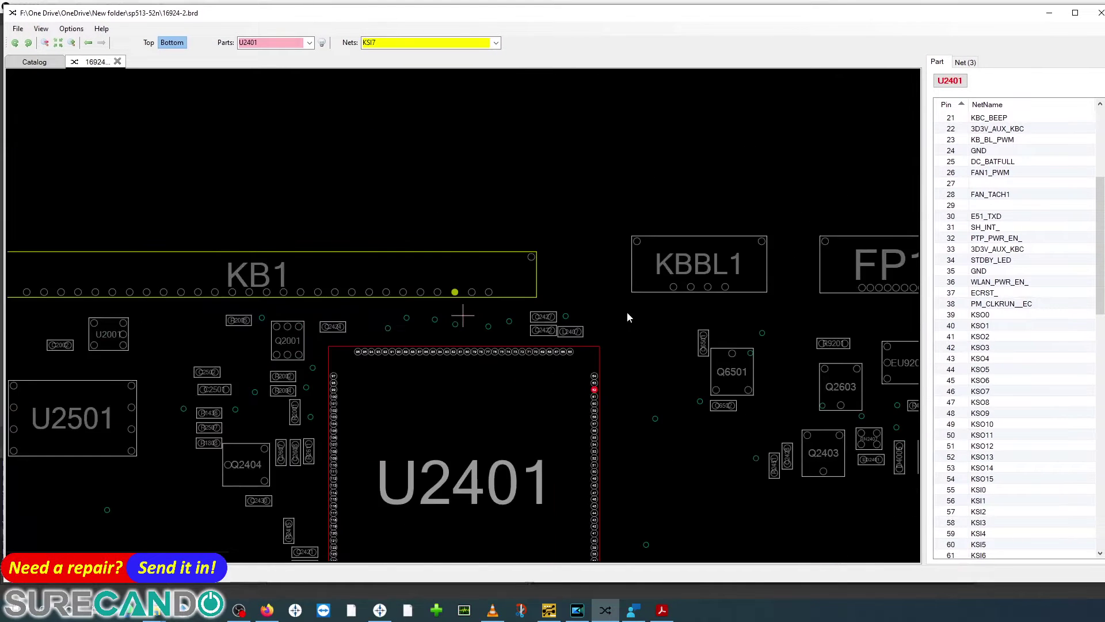
{"action": "scroll", "coordinate": [628, 317], "scroll_direction": "down", "scroll_amount": 3}
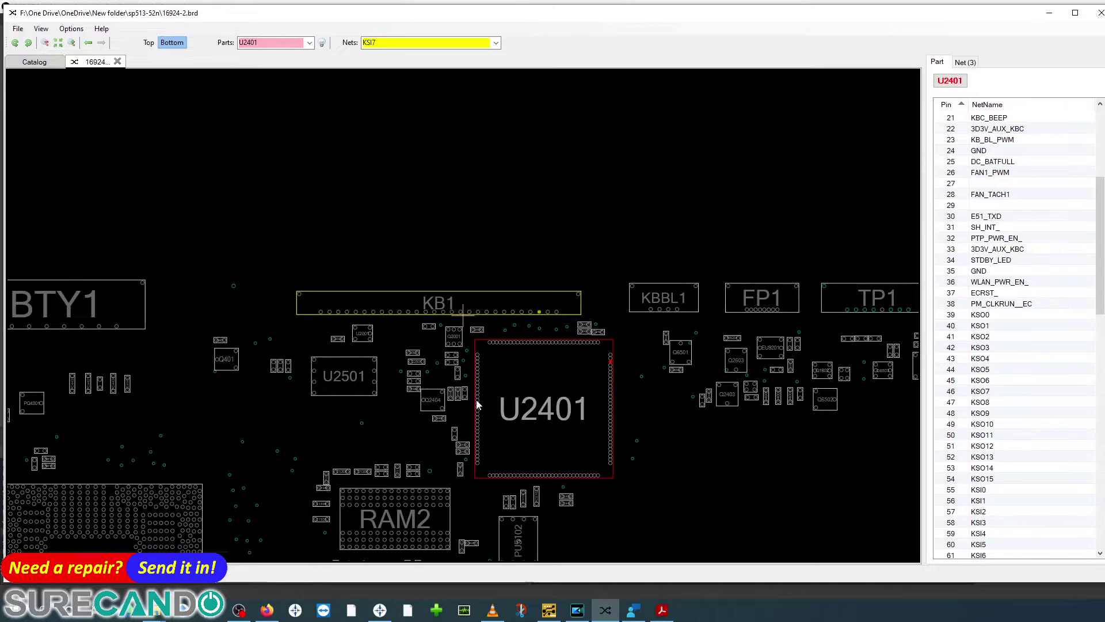
{"action": "scroll", "coordinate": [554, 417], "scroll_direction": "up", "scroll_amount": 3}
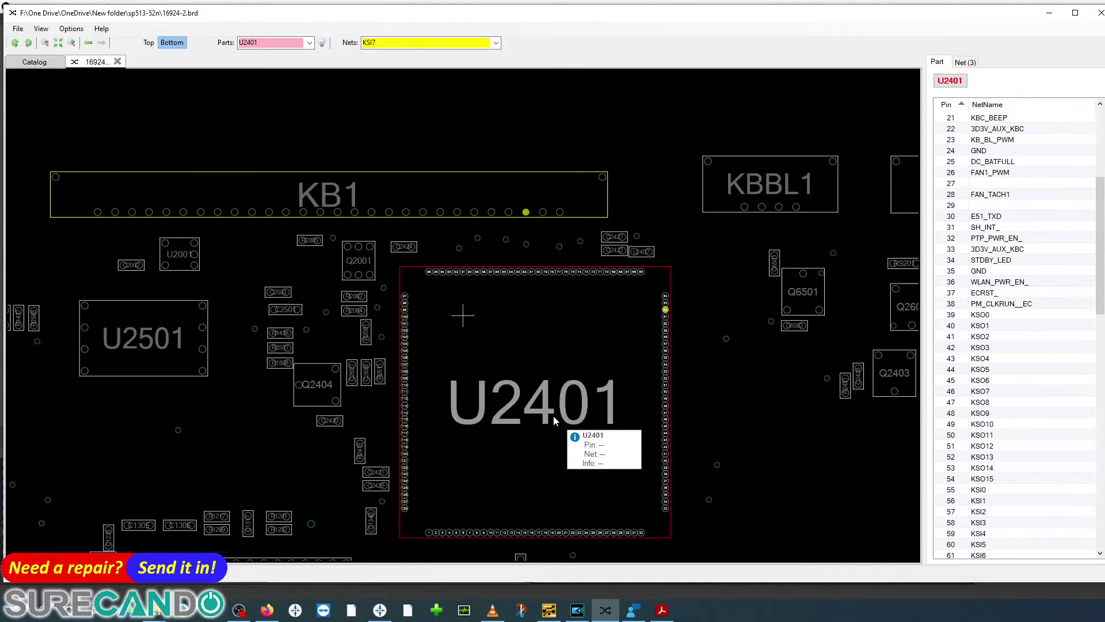
{"action": "scroll", "coordinate": [553, 416], "scroll_direction": "up", "scroll_amount": 2}
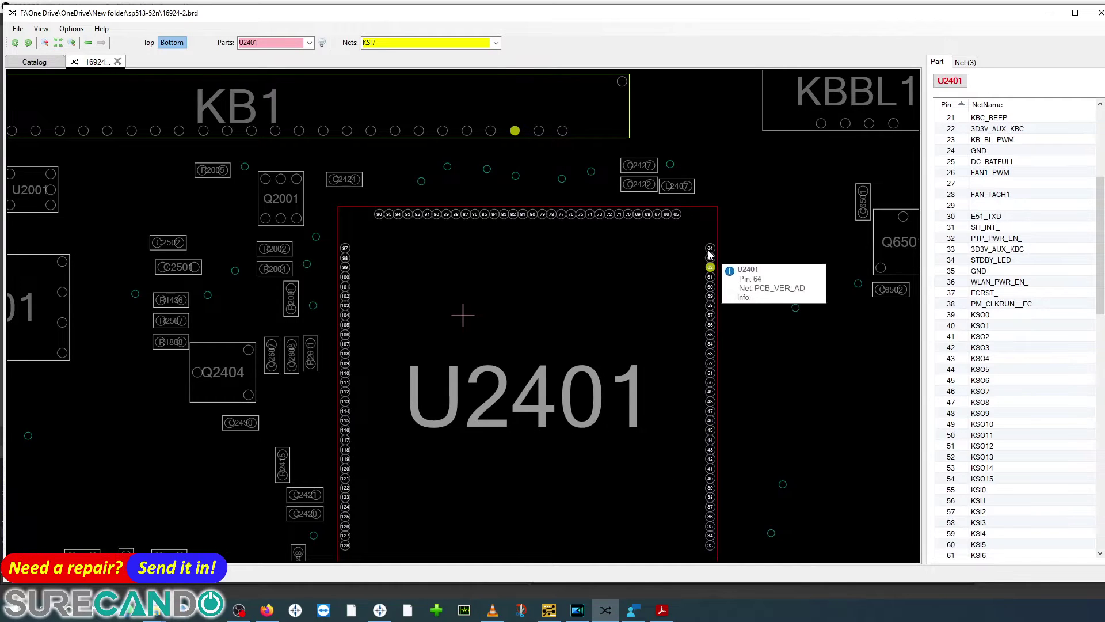
{"action": "scroll", "coordinate": [709, 252], "scroll_direction": "up", "scroll_amount": 3}
{"action": "left_click", "coordinate": [714, 303]}
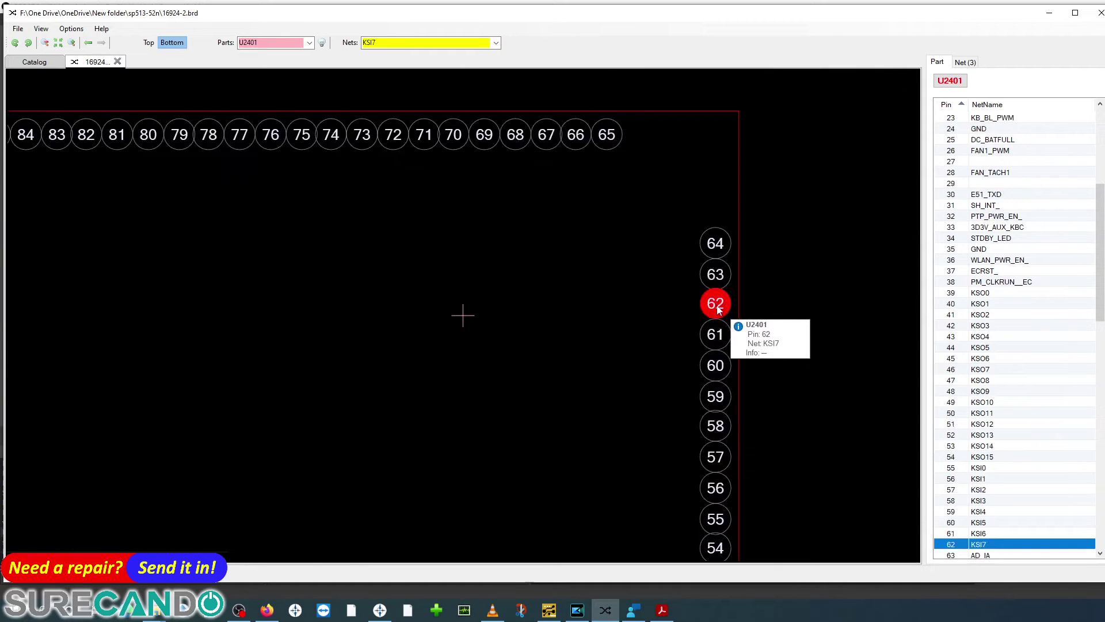
Step: Follow net KSI7 to keyboard connector KB1 and select the connector's pin 3
{"action": "scroll", "coordinate": [721, 448], "scroll_direction": "down", "scroll_amount": 2}
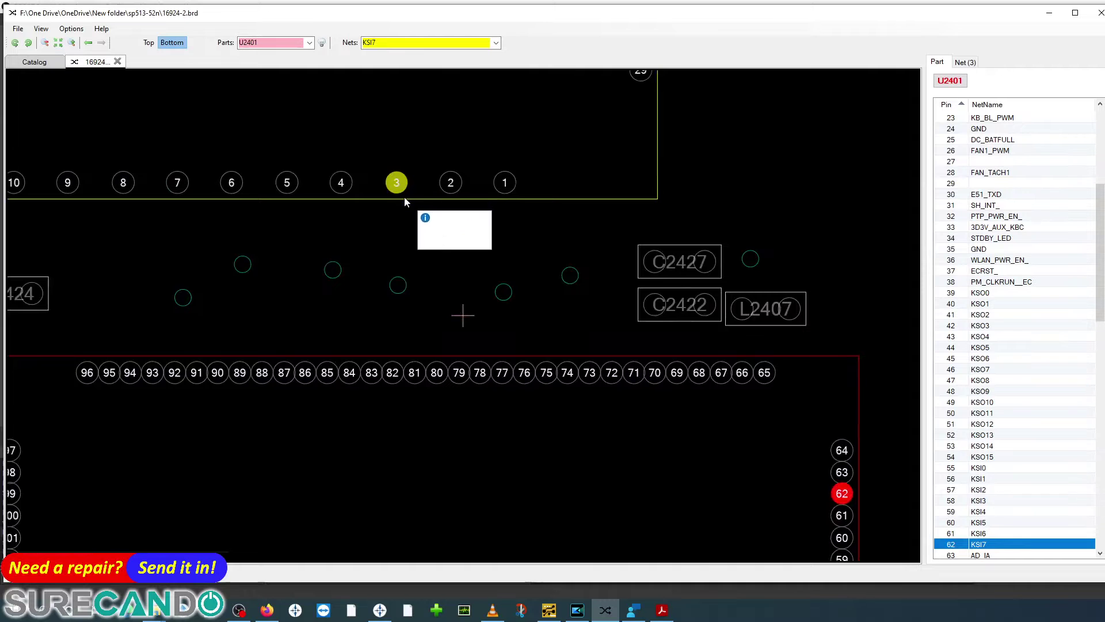
{"action": "scroll", "coordinate": [654, 300], "scroll_direction": "down", "scroll_amount": 2}
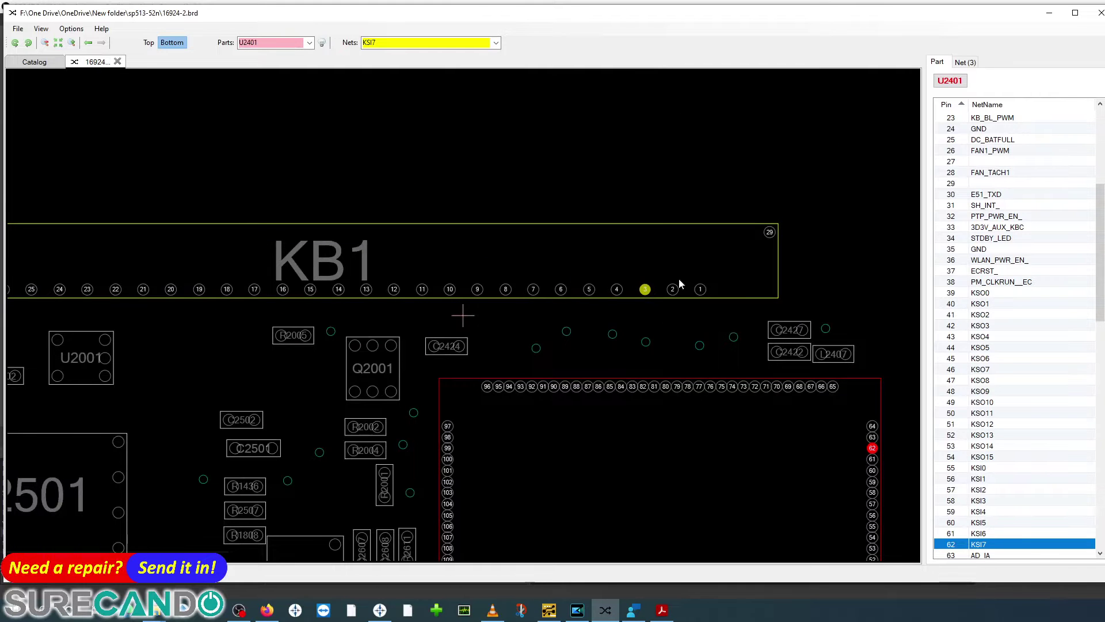
{"action": "scroll", "coordinate": [636, 298], "scroll_direction": "up", "scroll_amount": 3}
{"action": "left_click_drag", "start_coordinate": [747, 343], "coordinate": [420, 241]}
{"action": "scroll", "coordinate": [420, 242], "scroll_direction": "down", "scroll_amount": 2}
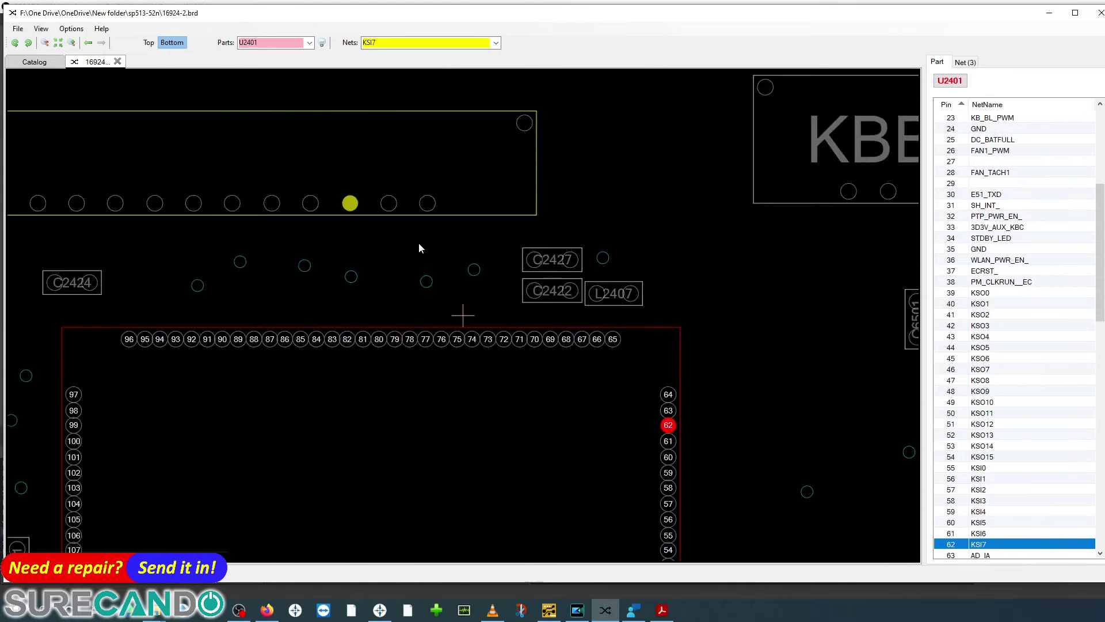
{"action": "left_click", "coordinate": [351, 209]}
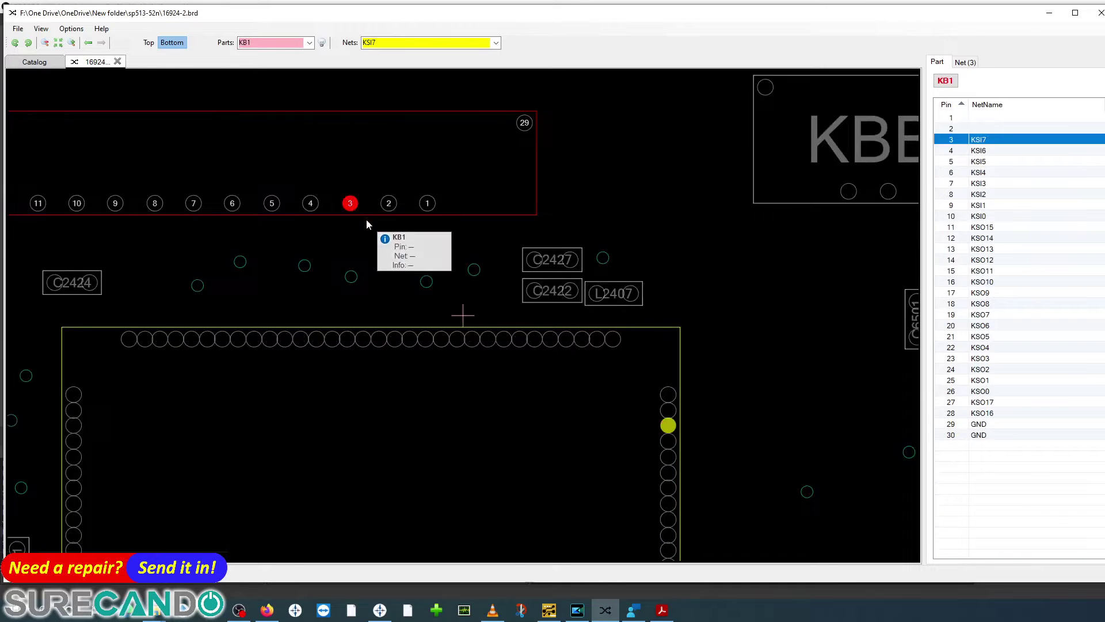
Step: Return to chip U2401 and select its pins 61, 60 and 59 in turn to check their nets
{"action": "left_click_drag", "start_coordinate": [366, 219], "coordinate": [474, 264]}
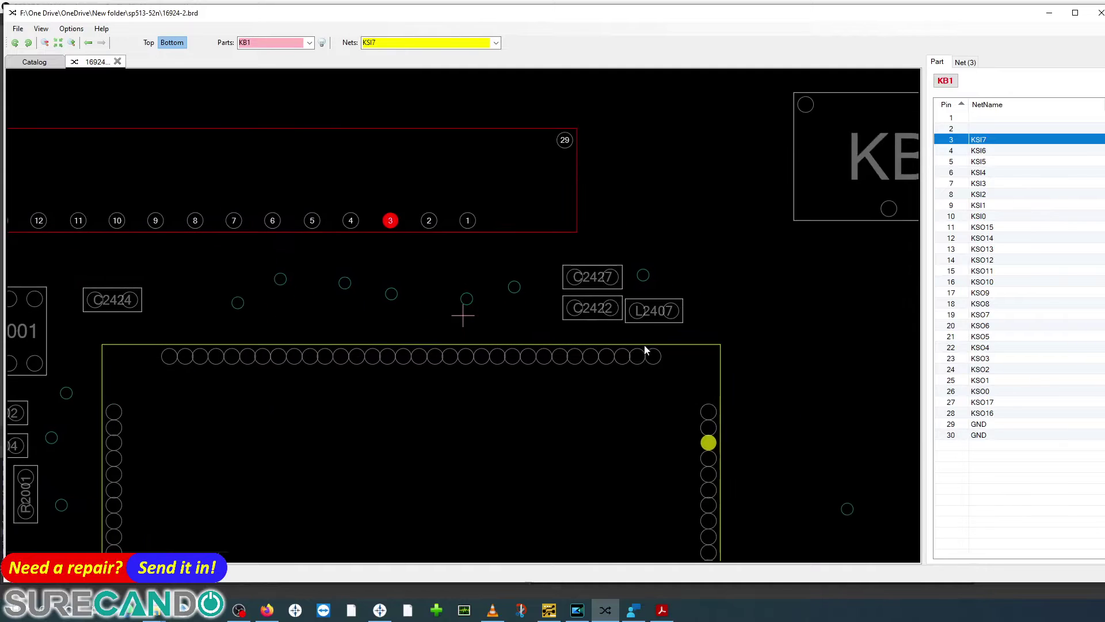
{"action": "scroll", "coordinate": [734, 446], "scroll_direction": "up", "scroll_amount": 2}
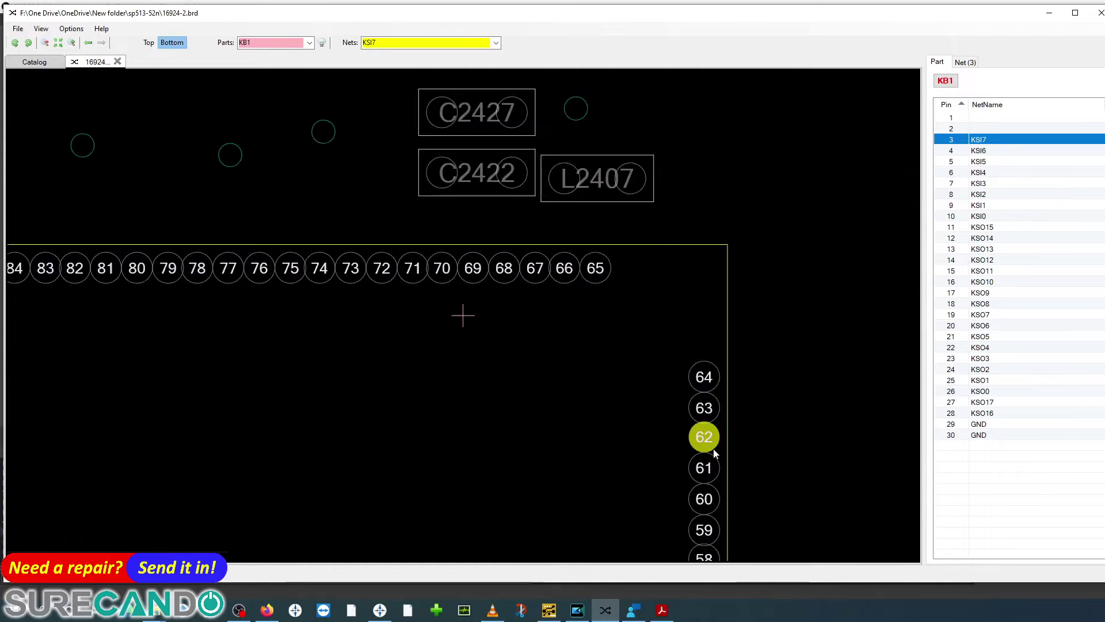
{"action": "mouse_move", "coordinate": [714, 448]}
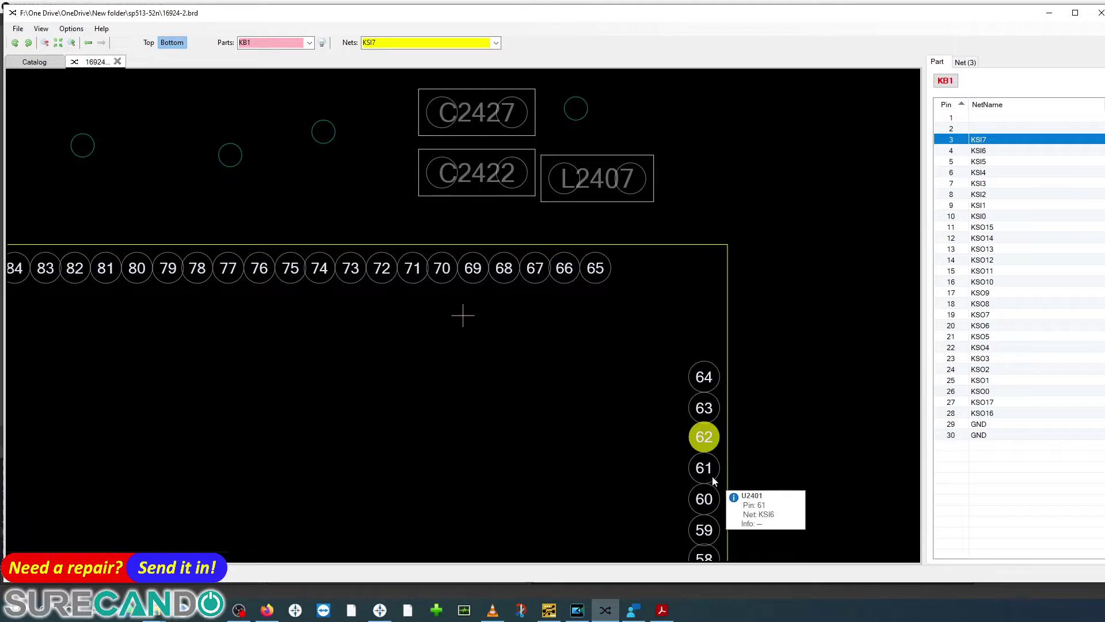
{"action": "left_click", "coordinate": [708, 465]}
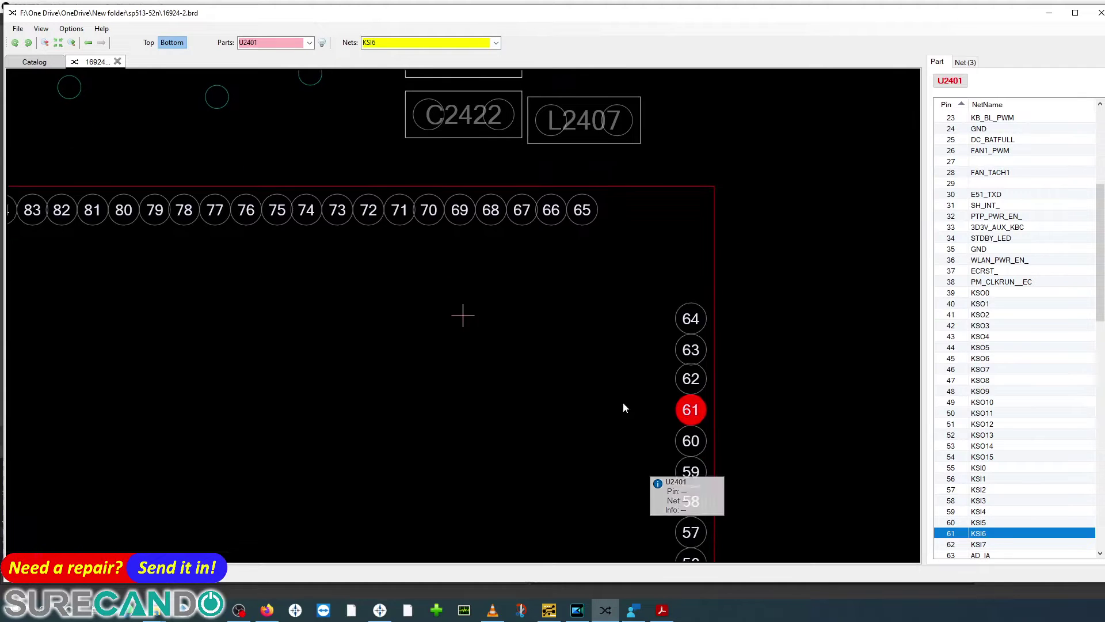
{"action": "left_click_drag", "start_coordinate": [637, 466], "coordinate": [623, 404]}
{"action": "left_click", "coordinate": [693, 440]}
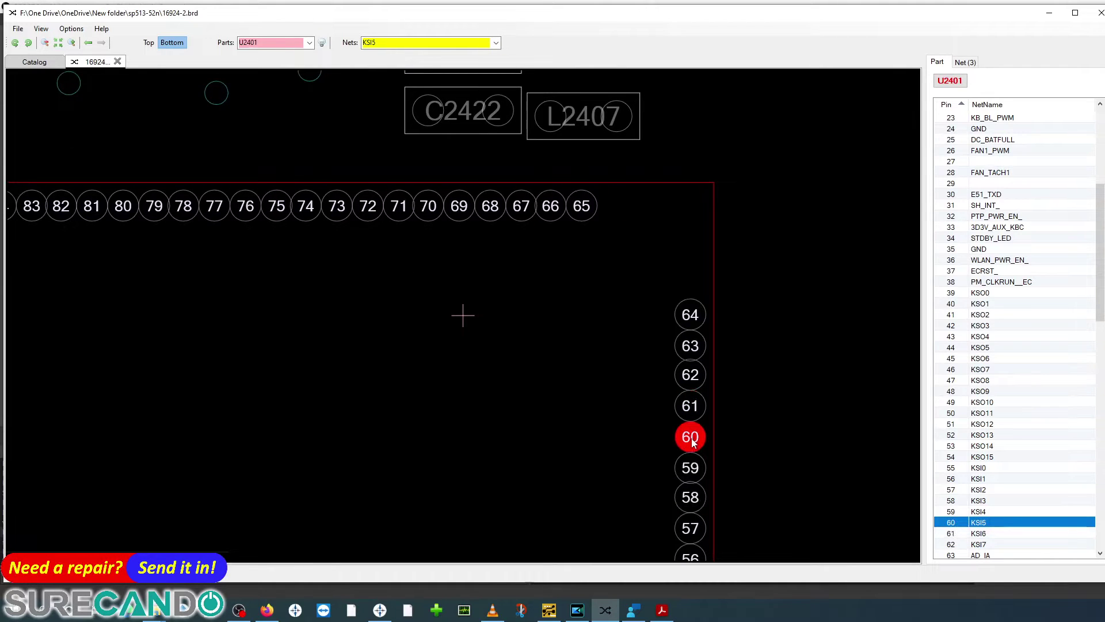
{"action": "left_click", "coordinate": [700, 470]}
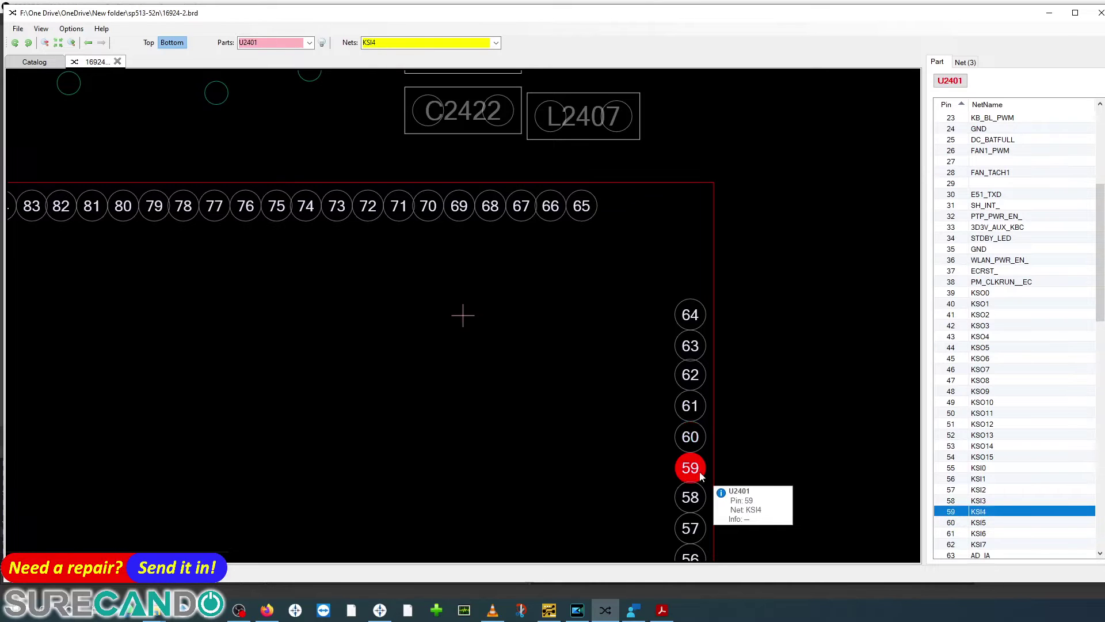
Step: Go down the same pin column of U2401 and select pin 42 on net KSO3
{"action": "left_click_drag", "start_coordinate": [701, 476], "coordinate": [638, 325]}
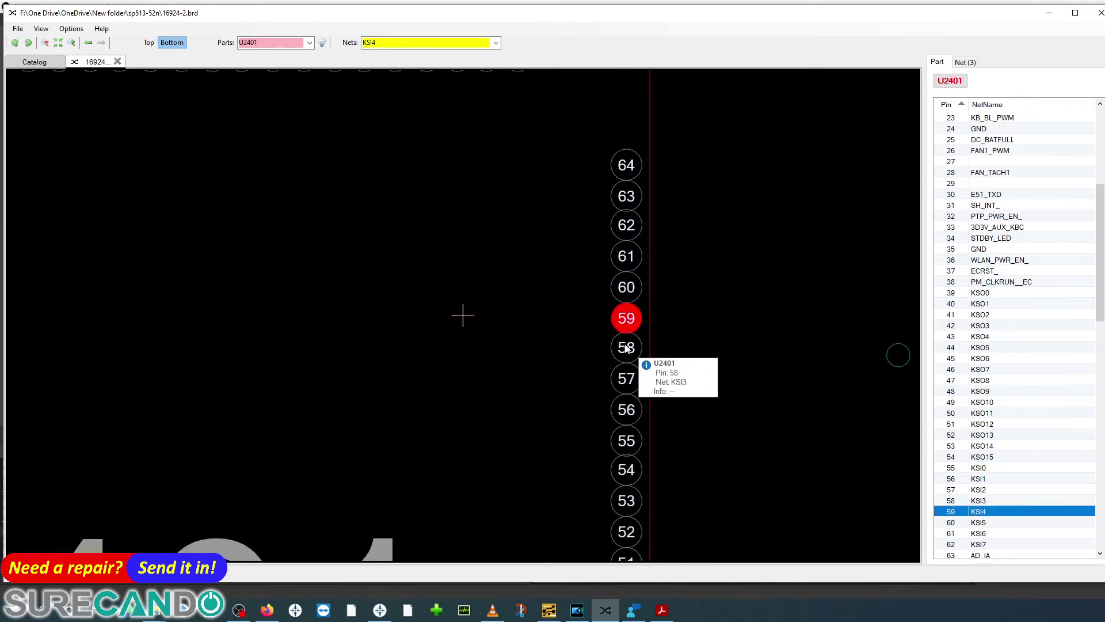
{"action": "scroll", "coordinate": [627, 347], "scroll_direction": "down", "scroll_amount": 1}
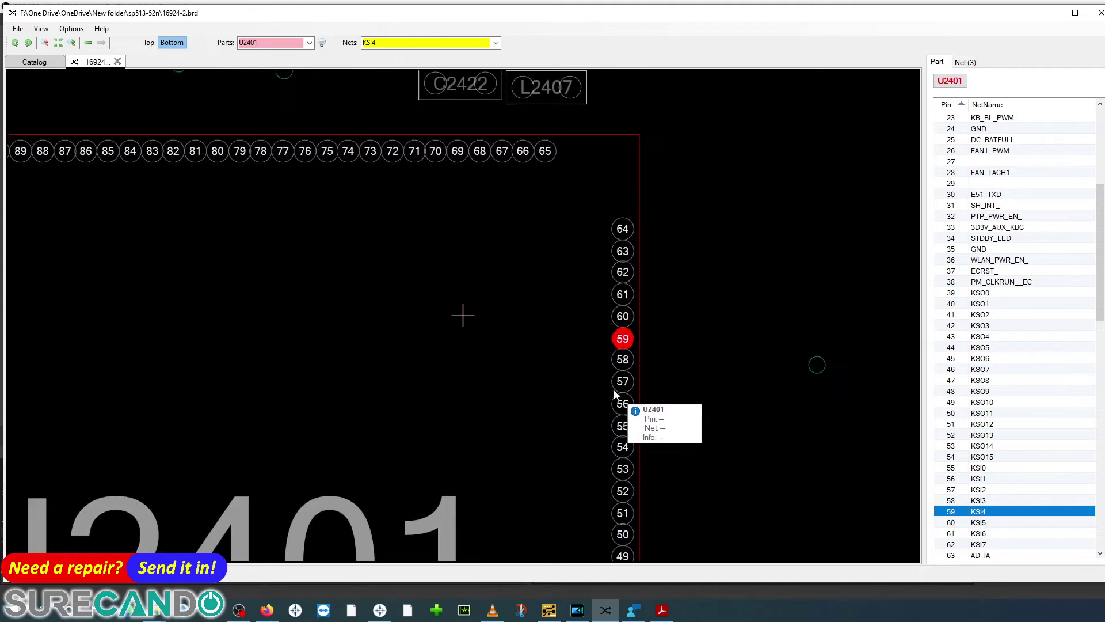
{"action": "left_click_drag", "start_coordinate": [625, 392], "coordinate": [578, 316]}
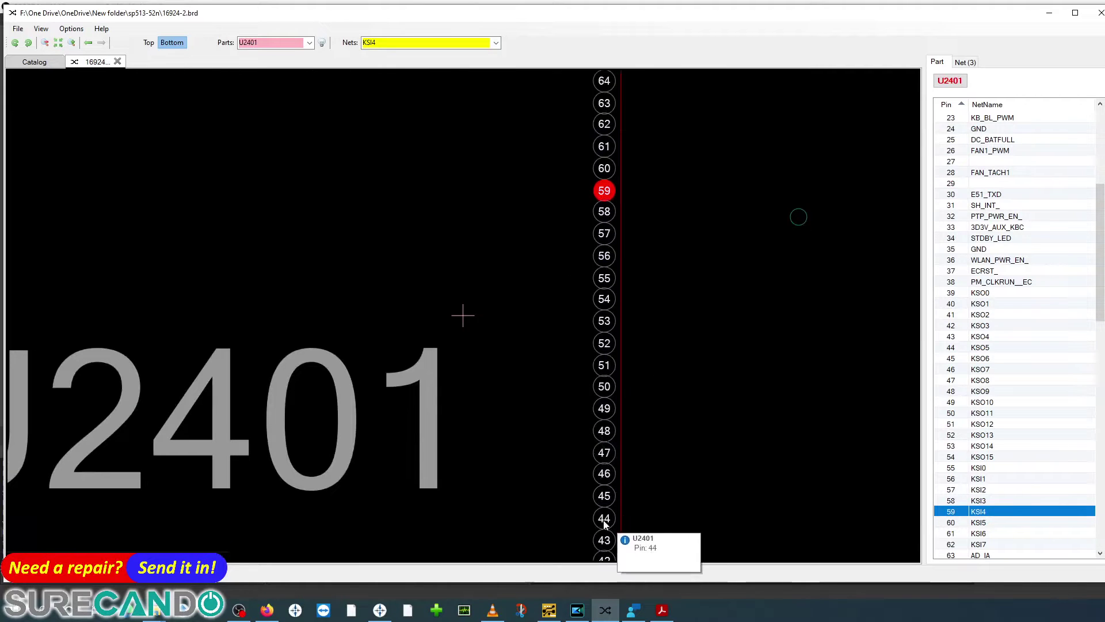
{"action": "left_click_drag", "start_coordinate": [568, 525], "coordinate": [571, 471]}
{"action": "left_click", "coordinate": [578, 472]}
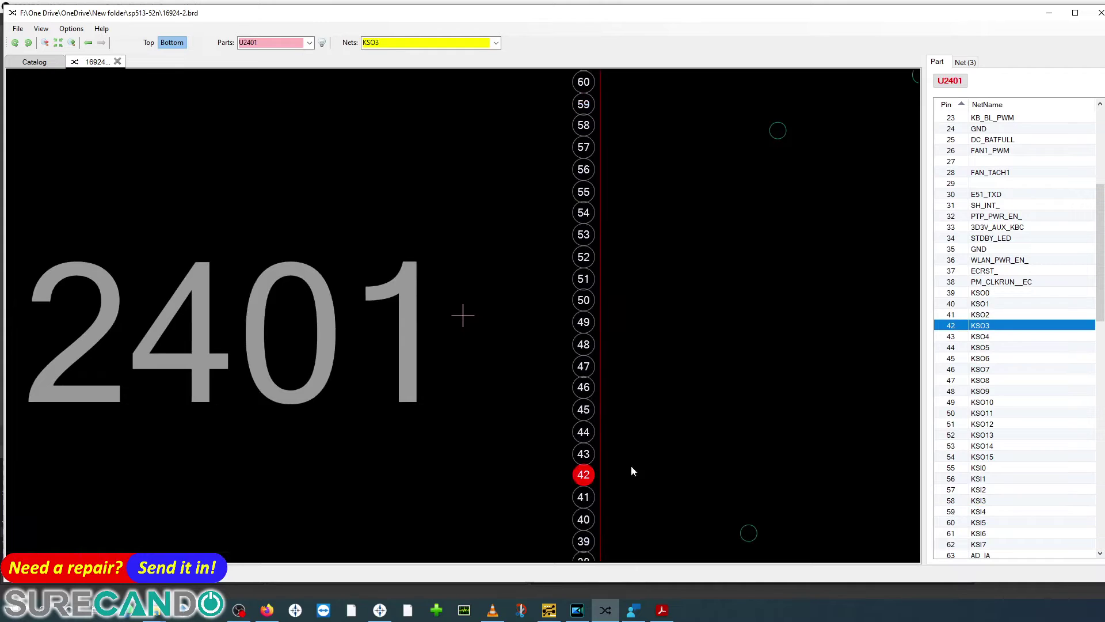
Step: Trace net KSO3 to keyboard connector KB1 and select the connector's pin 23
{"action": "left_click_drag", "start_coordinate": [479, 311], "coordinate": [577, 373]}
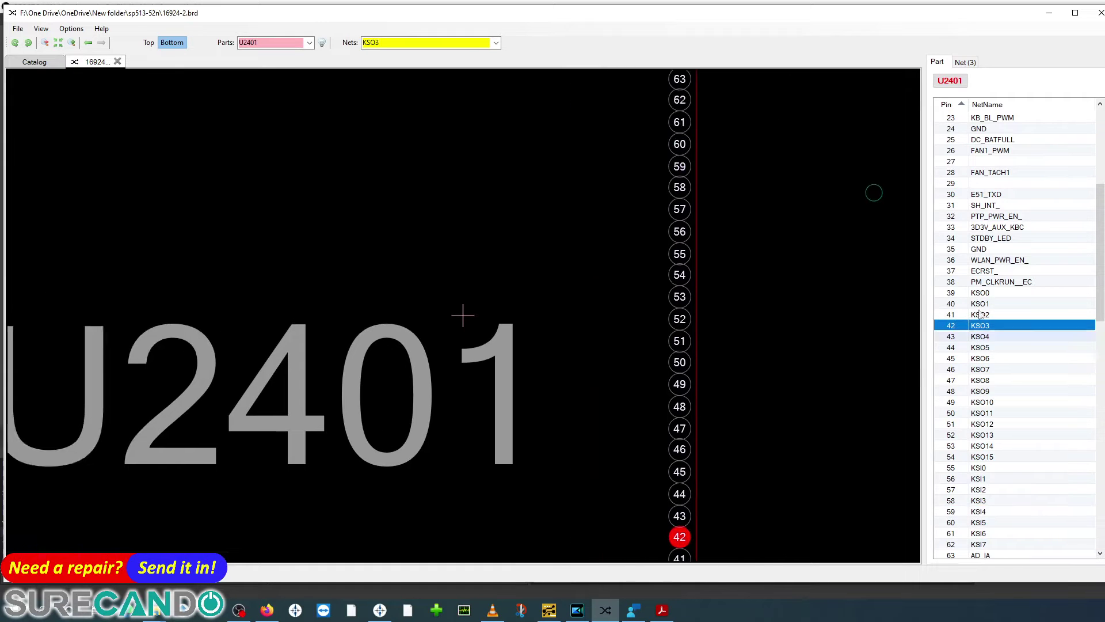
{"action": "left_click_drag", "start_coordinate": [521, 322], "coordinate": [680, 530]}
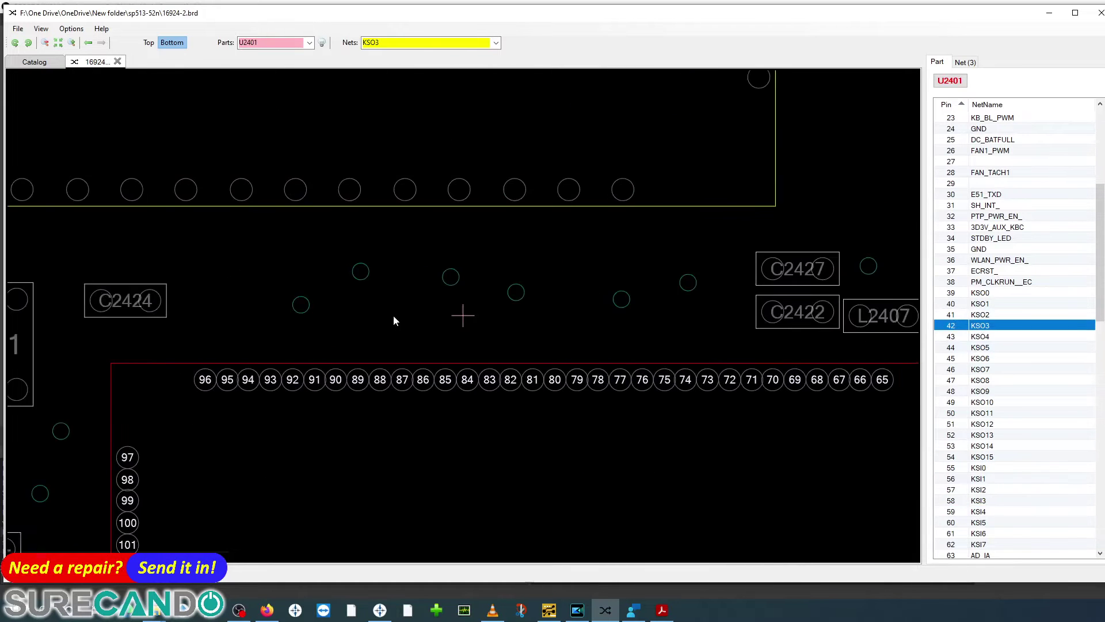
{"action": "left_click_drag", "start_coordinate": [395, 319], "coordinate": [736, 358]}
{"action": "scroll", "coordinate": [338, 286], "scroll_direction": "down", "scroll_amount": 3}
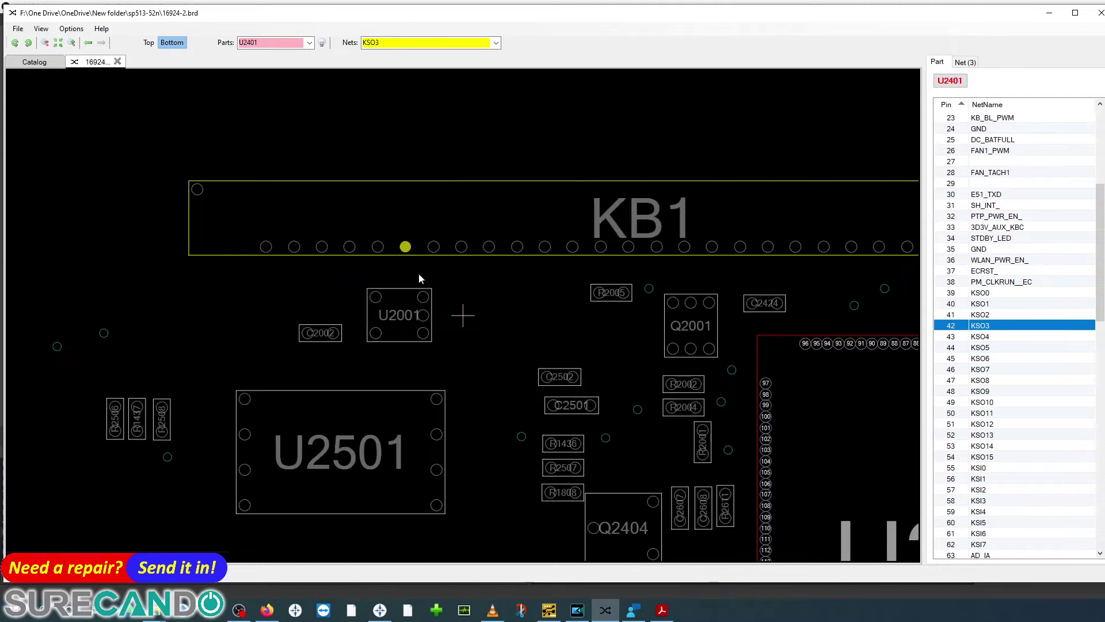
{"action": "left_click", "coordinate": [406, 247]}
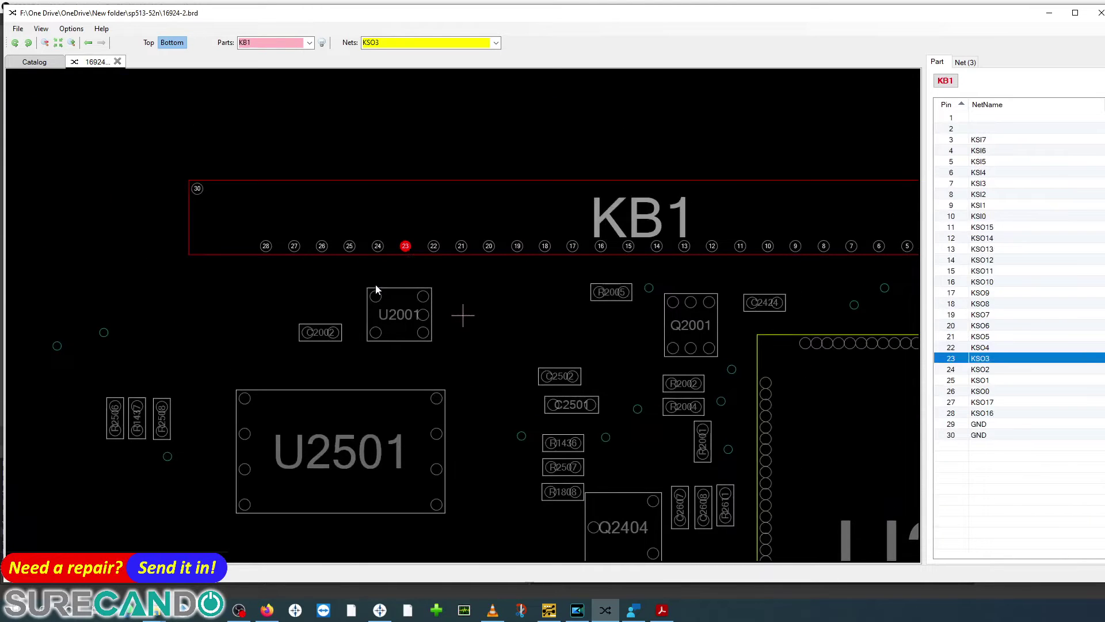
Step: Show the board area around KB1 and select the whole chip U2401 to list its pins
{"action": "scroll", "coordinate": [350, 308], "scroll_direction": "down", "scroll_amount": 3}
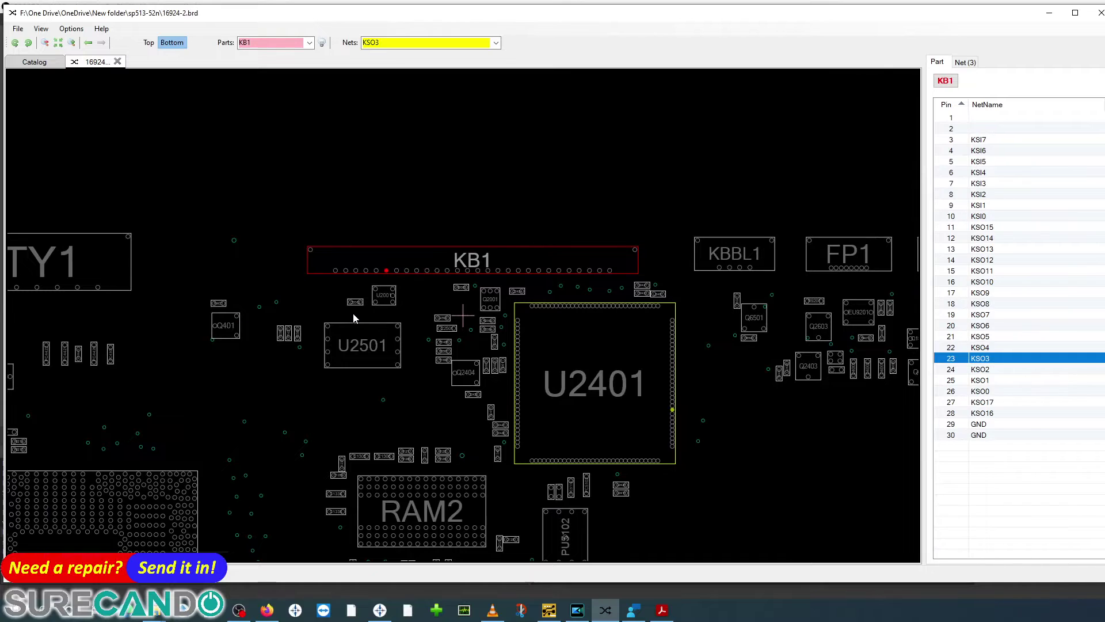
{"action": "right_click", "coordinate": [350, 307]}
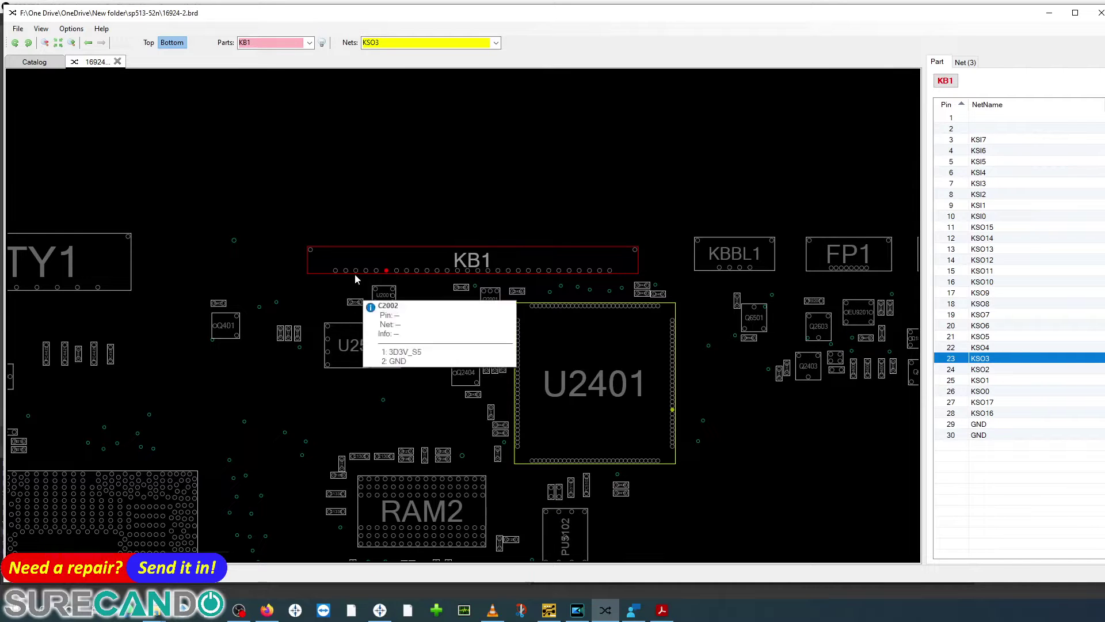
{"action": "left_click", "coordinate": [442, 277]}
{"action": "left_click", "coordinate": [578, 392]}
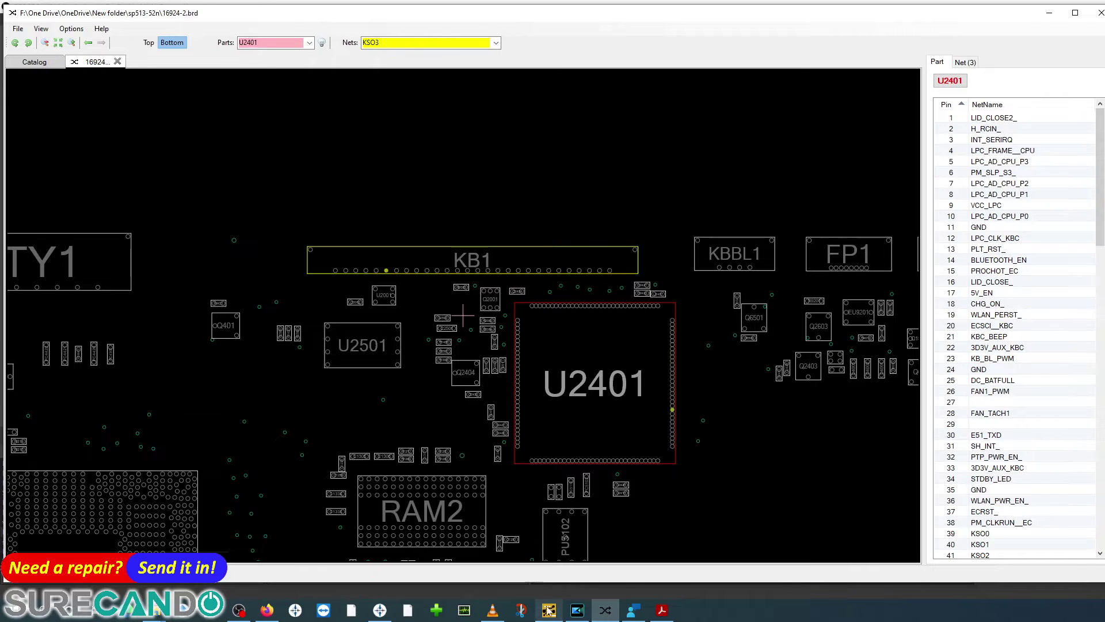
Step: Switch to XinZhiZao and examine the KSO and KSI keyboard pins on page 24 of the WOODY_KBL-3M schematic
{"action": "left_click", "coordinate": [377, 610]}
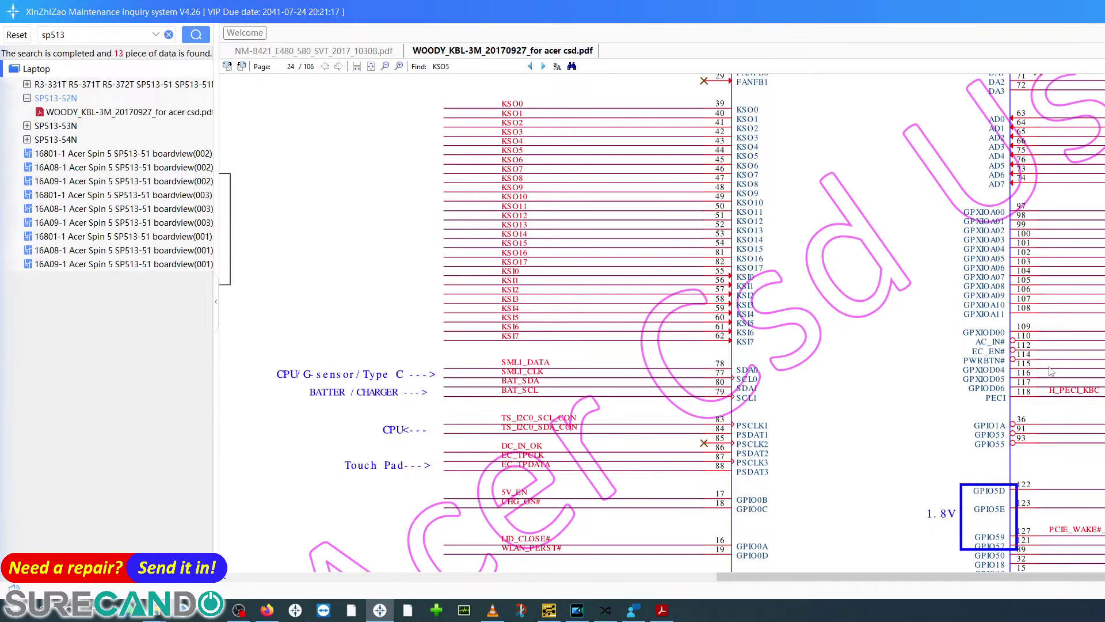
{"action": "scroll", "coordinate": [869, 202], "scroll_direction": "up", "scroll_amount": 3}
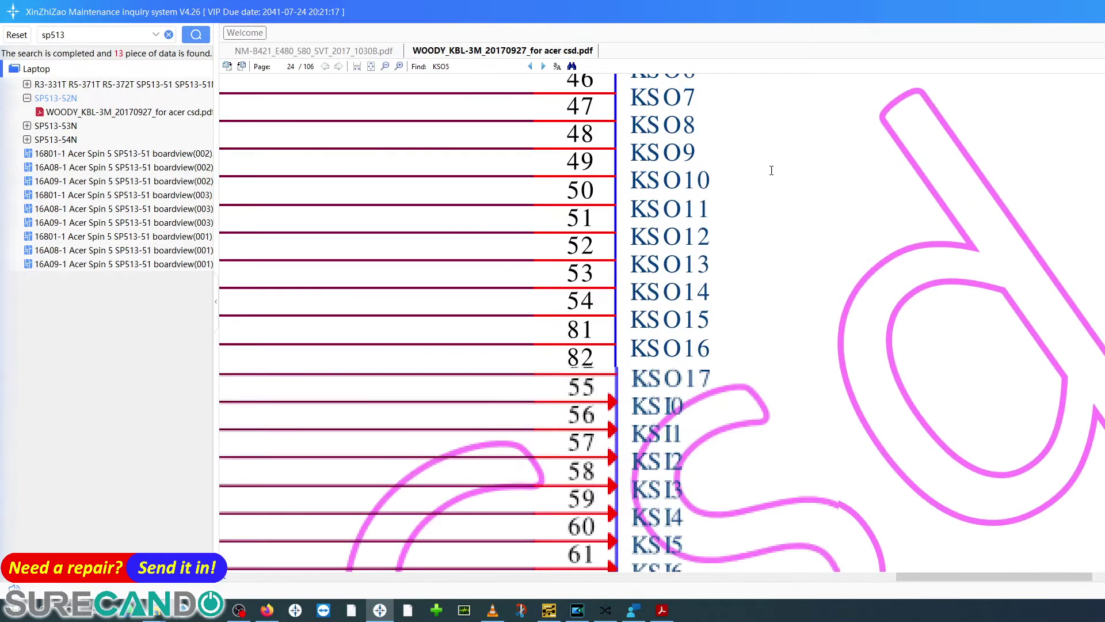
{"action": "scroll", "coordinate": [662, 323], "scroll_direction": "up", "scroll_amount": 3}
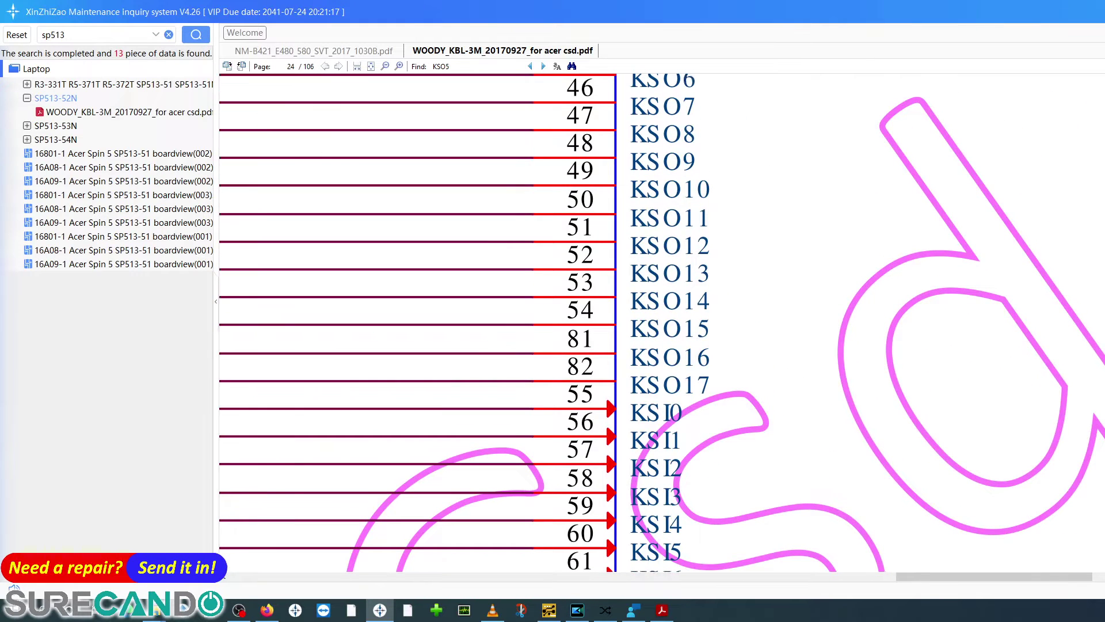
{"action": "scroll", "coordinate": [662, 322], "scroll_direction": "up", "scroll_amount": 1}
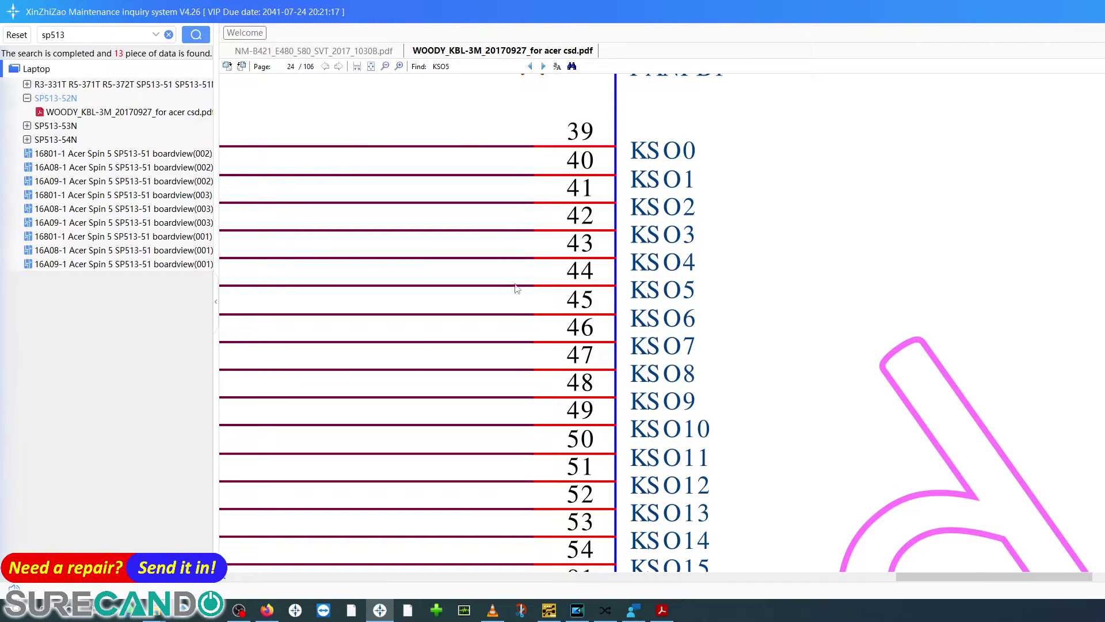
Step: Bring up the NM-B421_E480_580_SVT_2017_1030B schematic and view the circuit around chip UT5801
{"action": "left_click", "coordinate": [326, 53]}
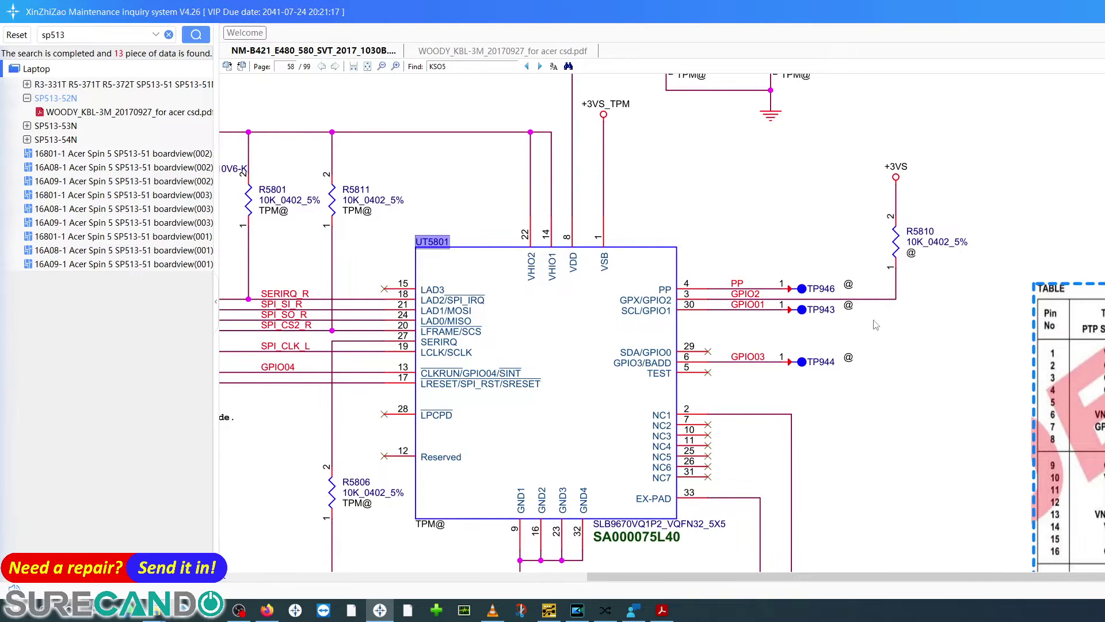
{"action": "scroll", "coordinate": [585, 175], "scroll_direction": "down", "scroll_amount": 2}
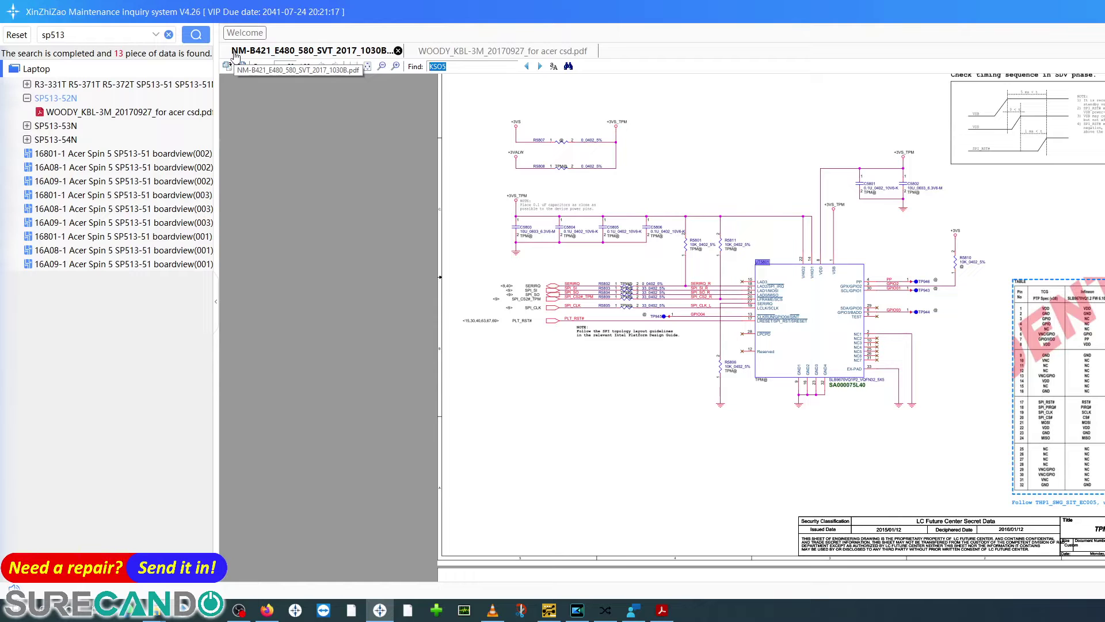
{"action": "scroll", "coordinate": [811, 319], "scroll_direction": "up", "scroll_amount": 3}
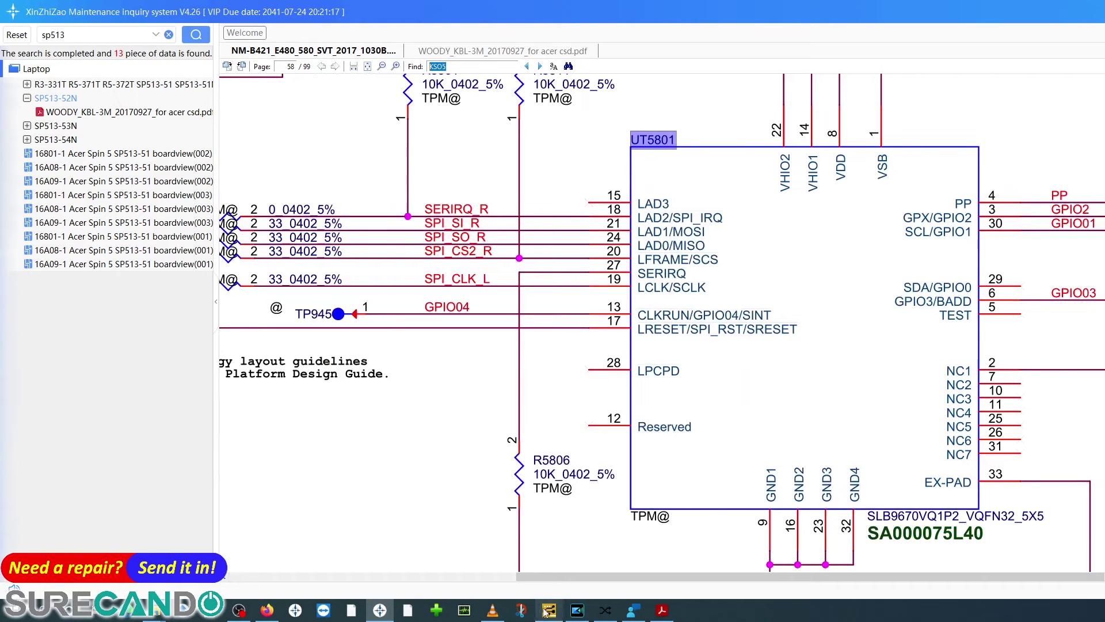
{"action": "left_click", "coordinate": [239, 610]}
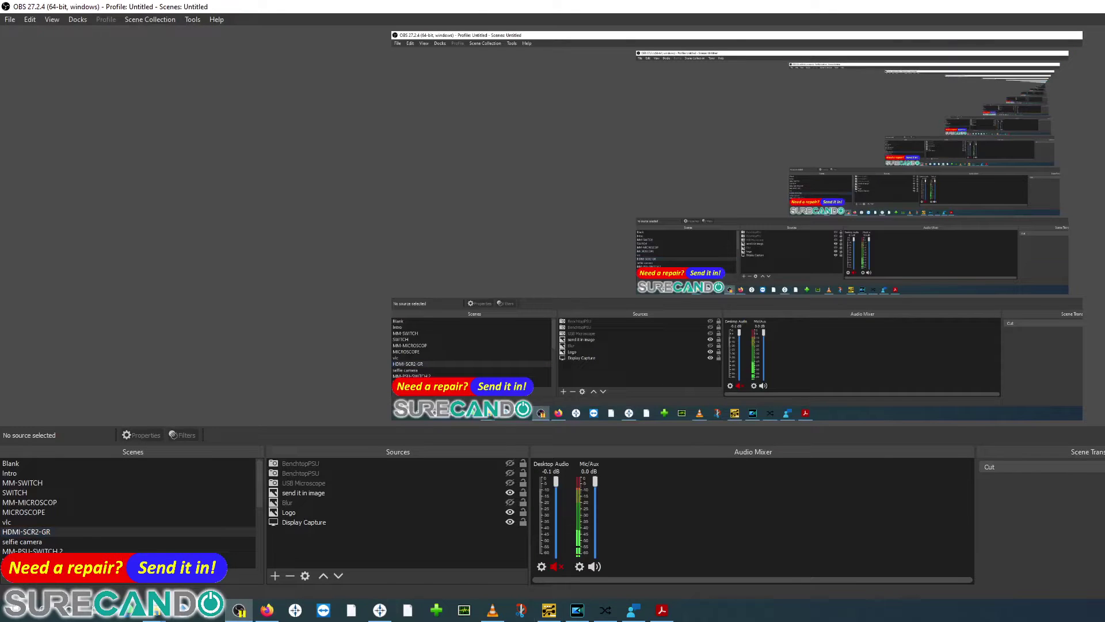
{"action": "mouse_move", "coordinate": [606, 614]}
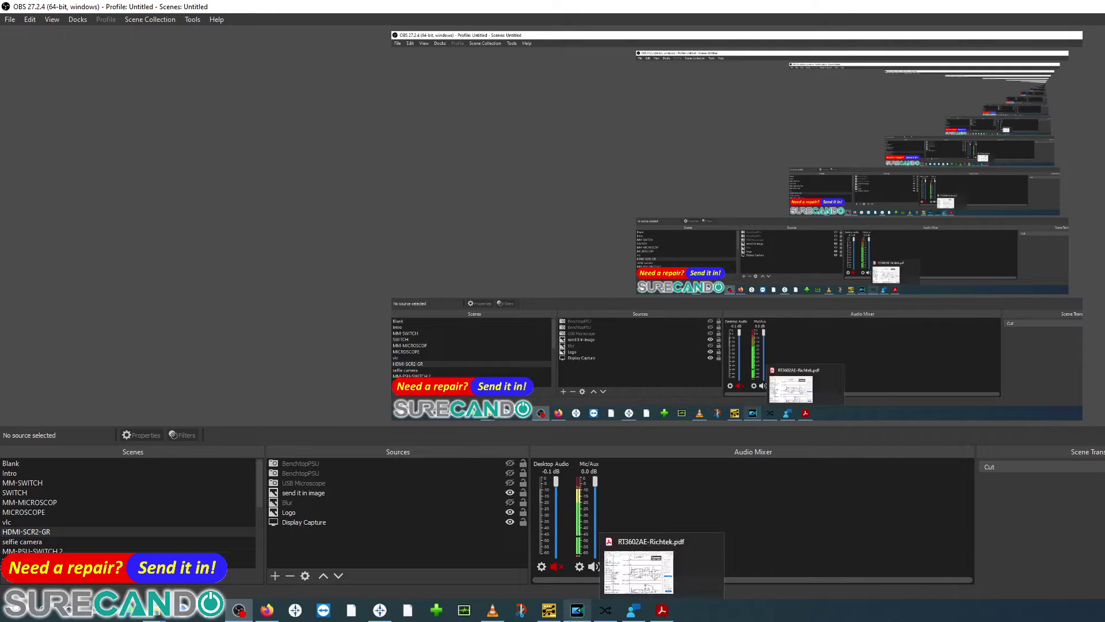
{"action": "left_click", "coordinate": [662, 611]}
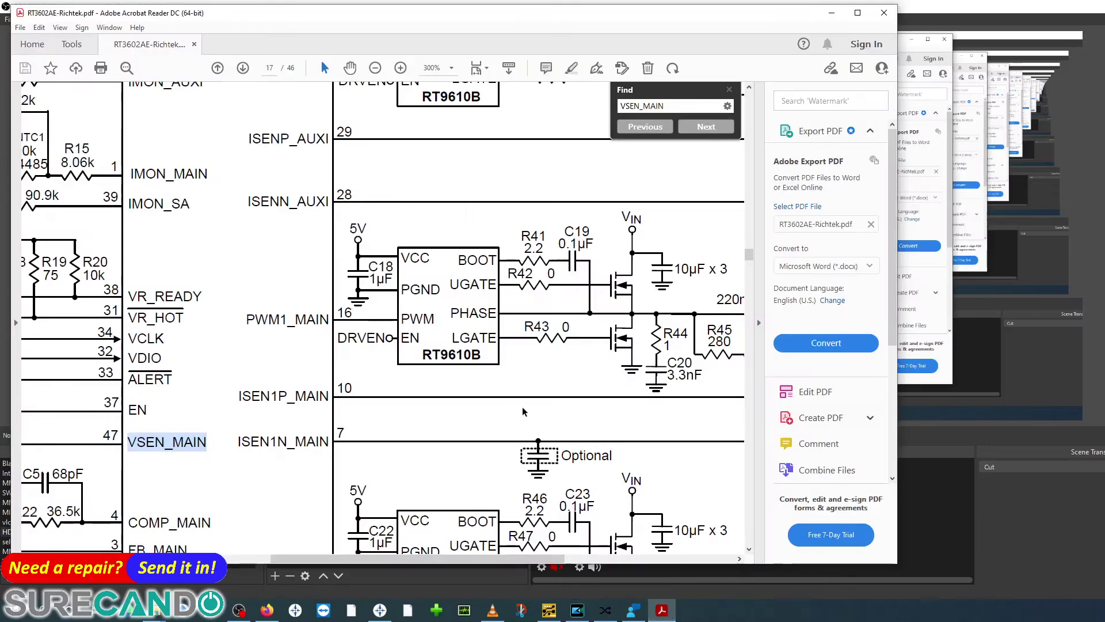
{"action": "left_click", "coordinate": [831, 13]}
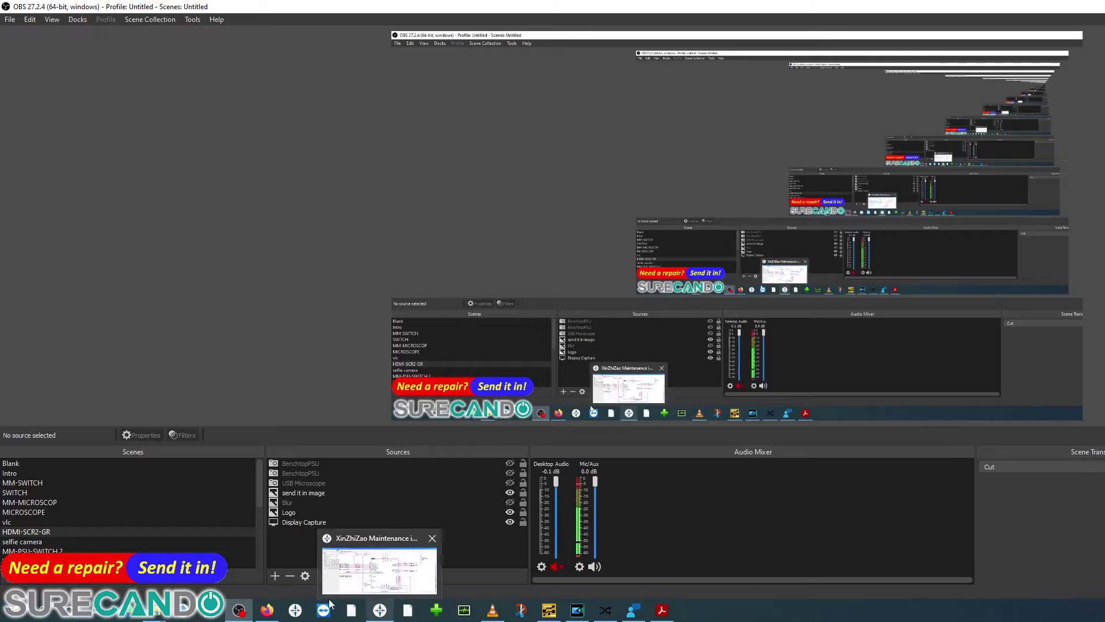
Step: Switch to the 16924-2.brd boardview and inspect chip U2401 together with the neighbouring keyboard connector KB1
{"action": "left_click", "coordinate": [606, 610]}
{"action": "scroll", "coordinate": [592, 330], "scroll_direction": "down", "scroll_amount": 2}
{"action": "scroll", "coordinate": [616, 331], "scroll_direction": "up", "scroll_amount": 4}
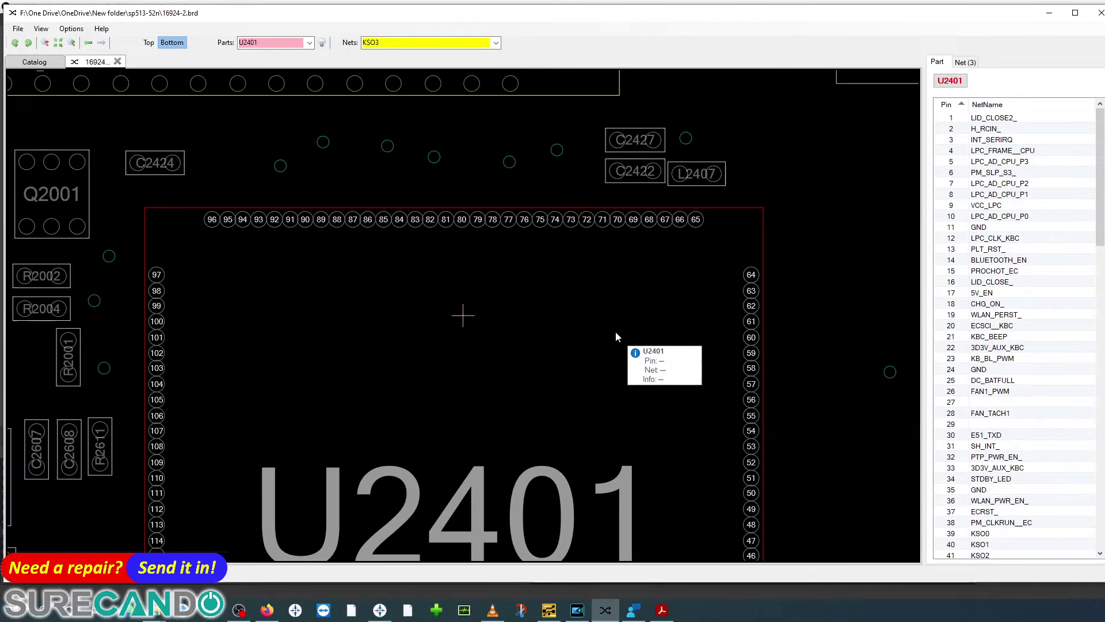
{"action": "scroll", "coordinate": [710, 337], "scroll_direction": "down", "scroll_amount": 2}
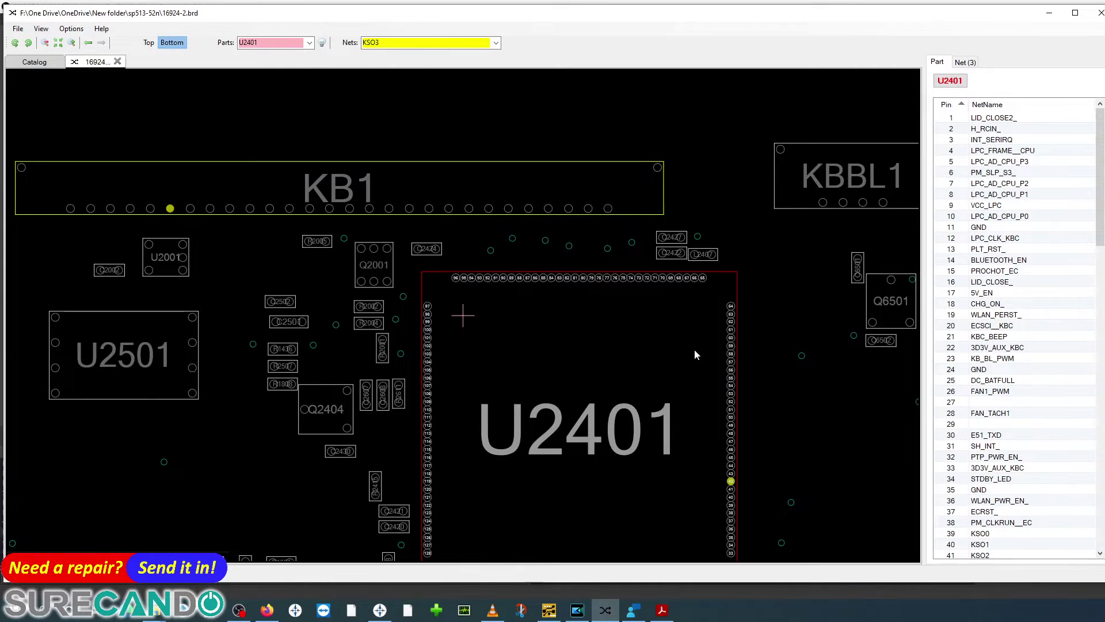
{"action": "key", "text": "alt+Tab"}
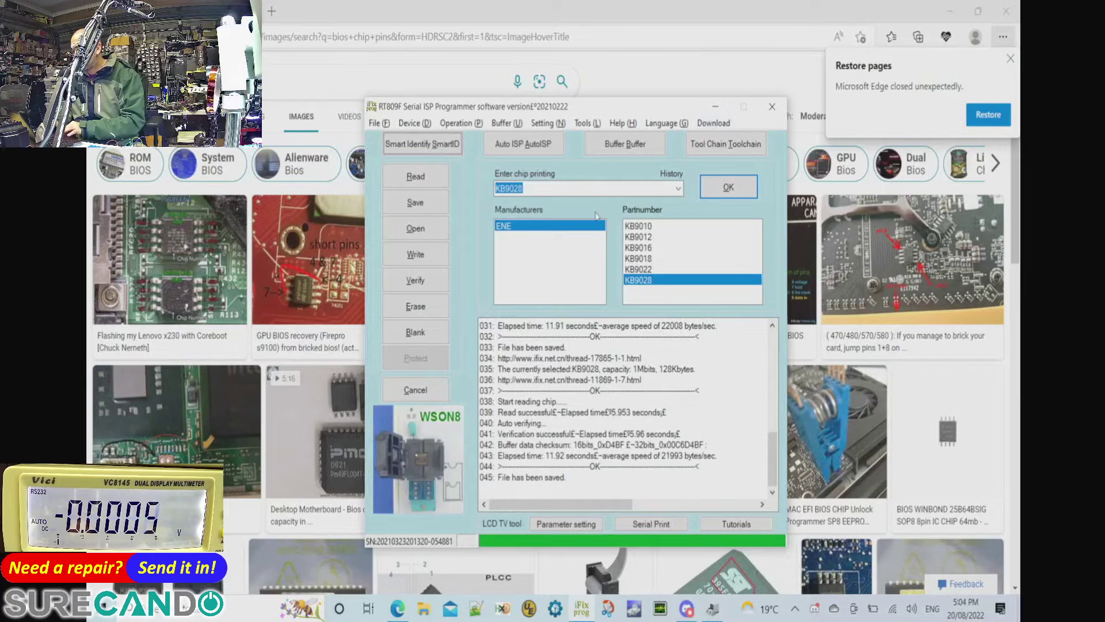
Step: Restart the RT809F programmer software, allow it to make changes, and retry the connection to the programmer
{"action": "left_click", "coordinate": [772, 107]}
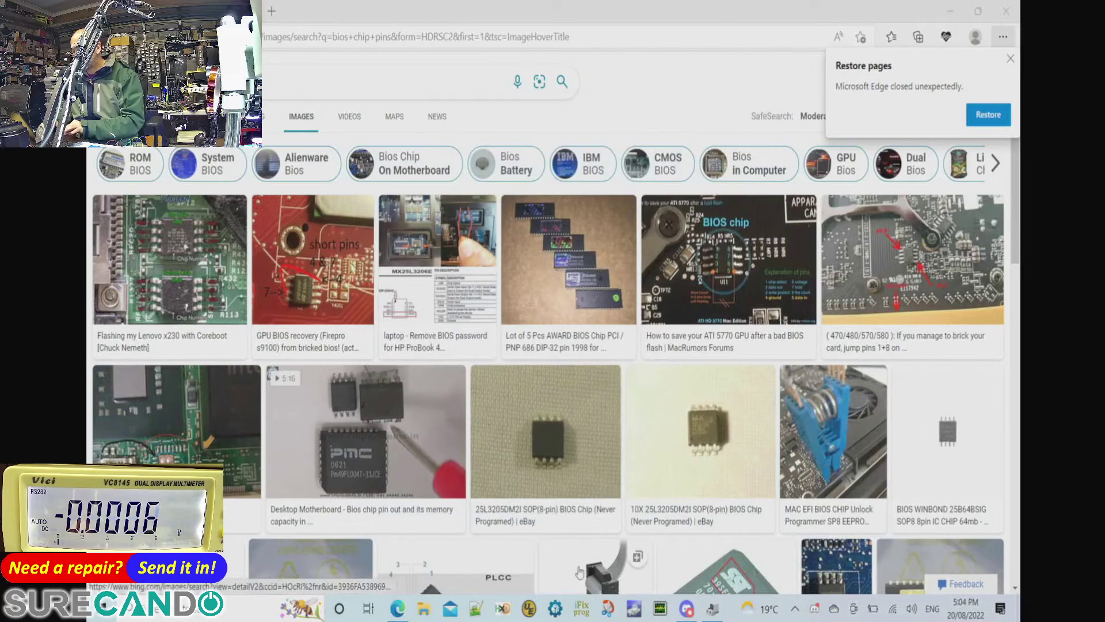
{"action": "left_click", "coordinate": [585, 611]}
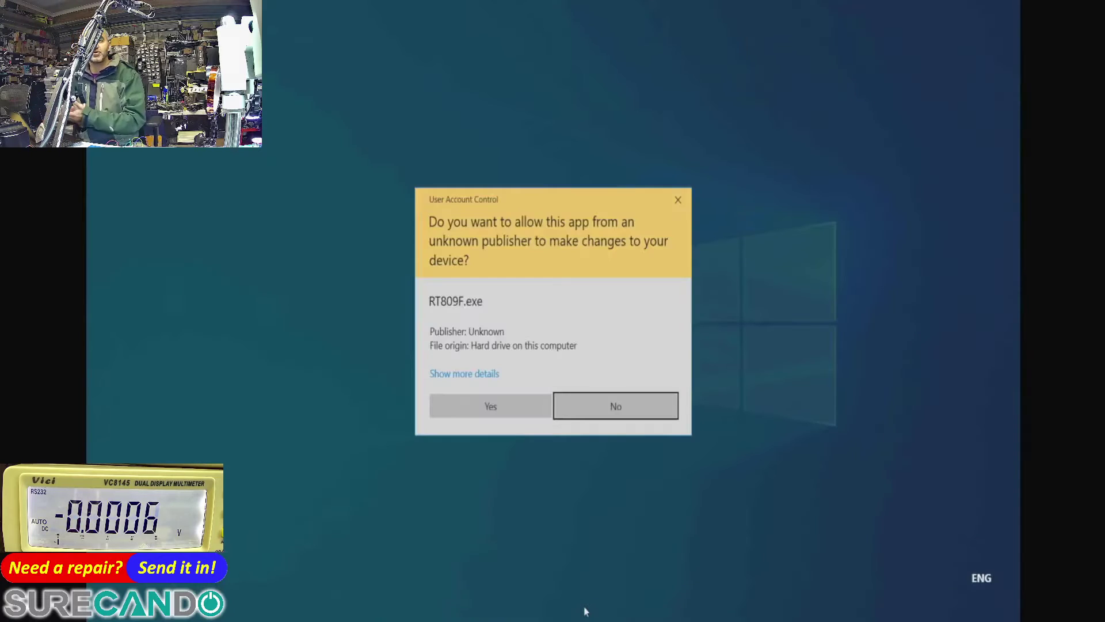
{"action": "key", "text": "alt+y"}
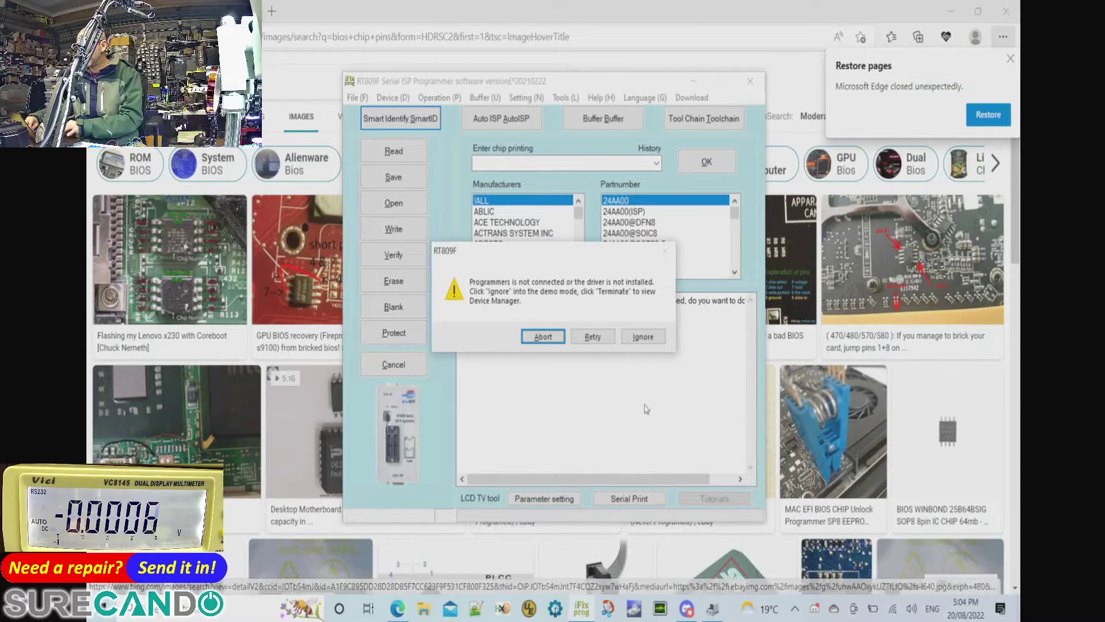
{"action": "left_click", "coordinate": [585, 339]}
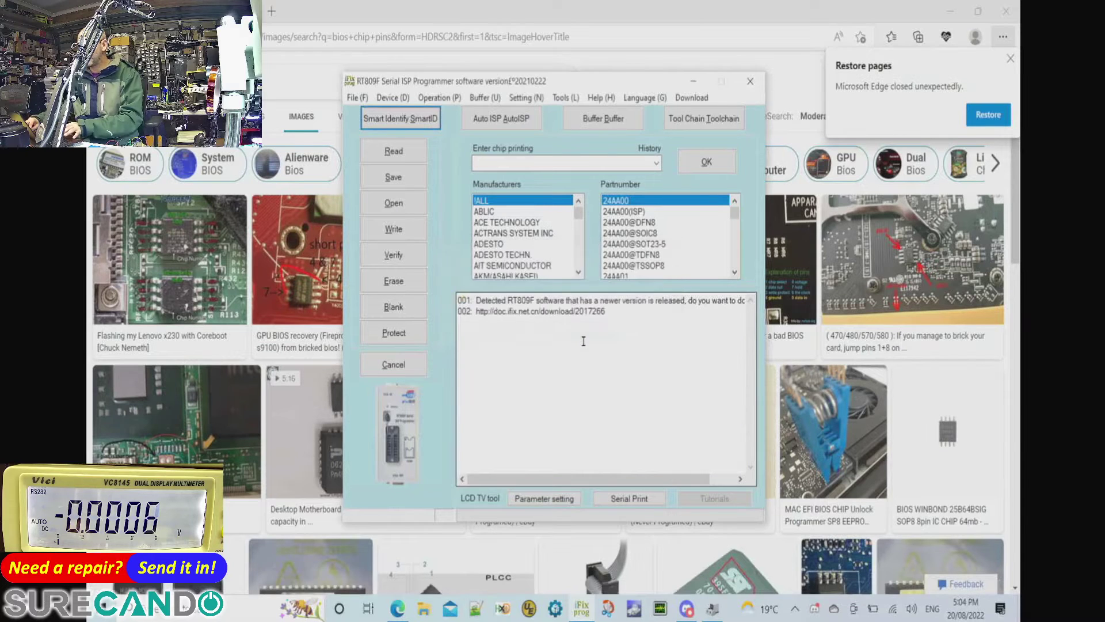
Step: Run Auto ISP detection, choose ENE part number KB9028, and read the chip
{"action": "left_click", "coordinate": [509, 126]}
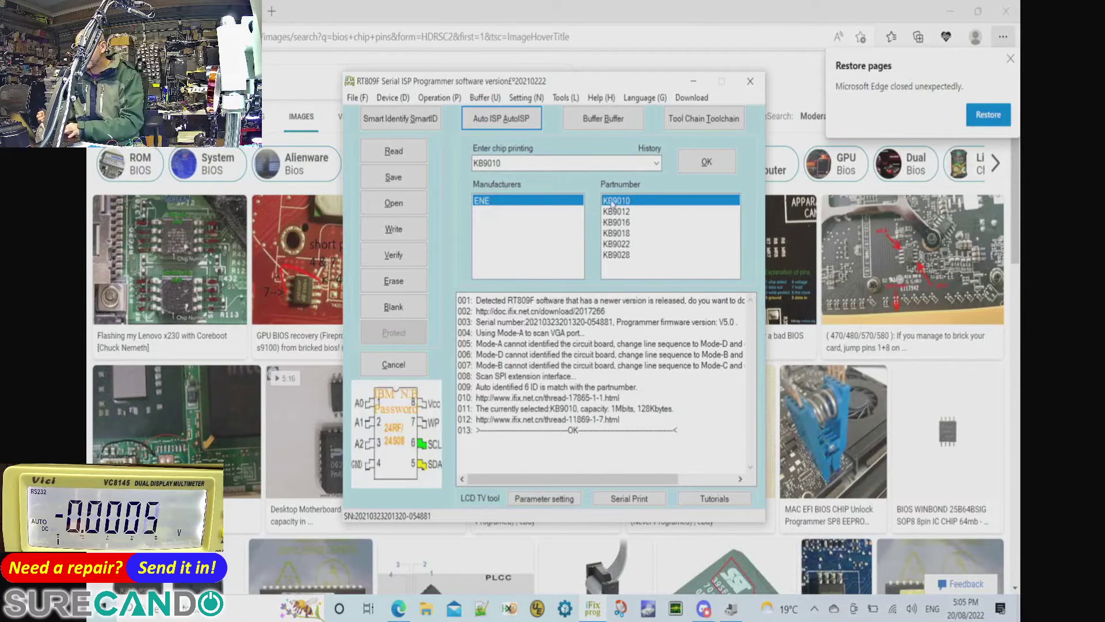
{"action": "left_click", "coordinate": [628, 255]}
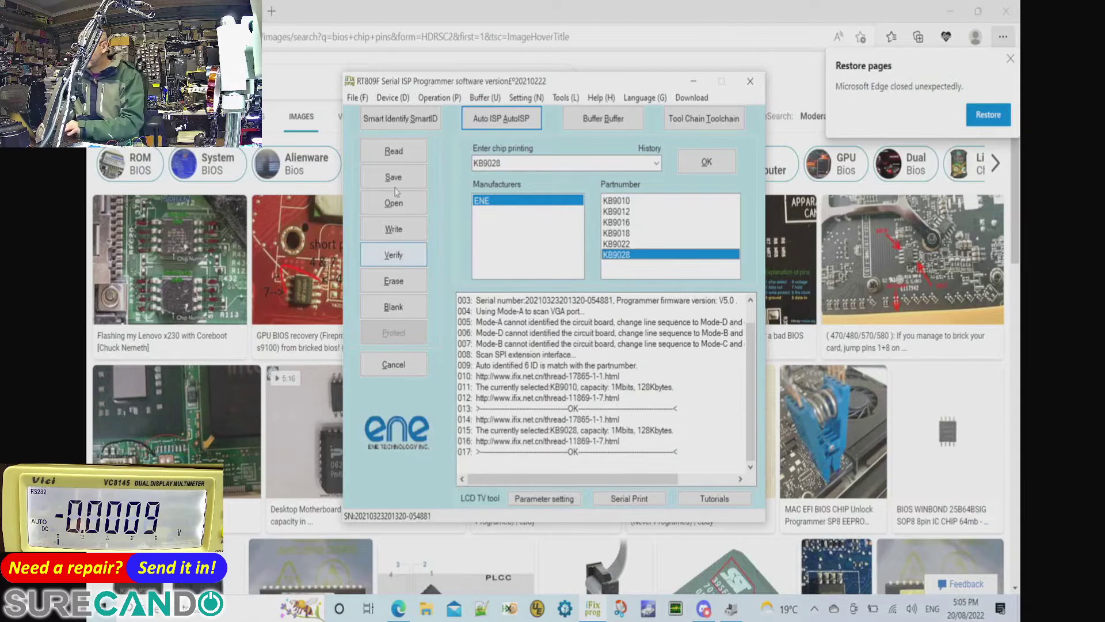
{"action": "left_click", "coordinate": [380, 152]}
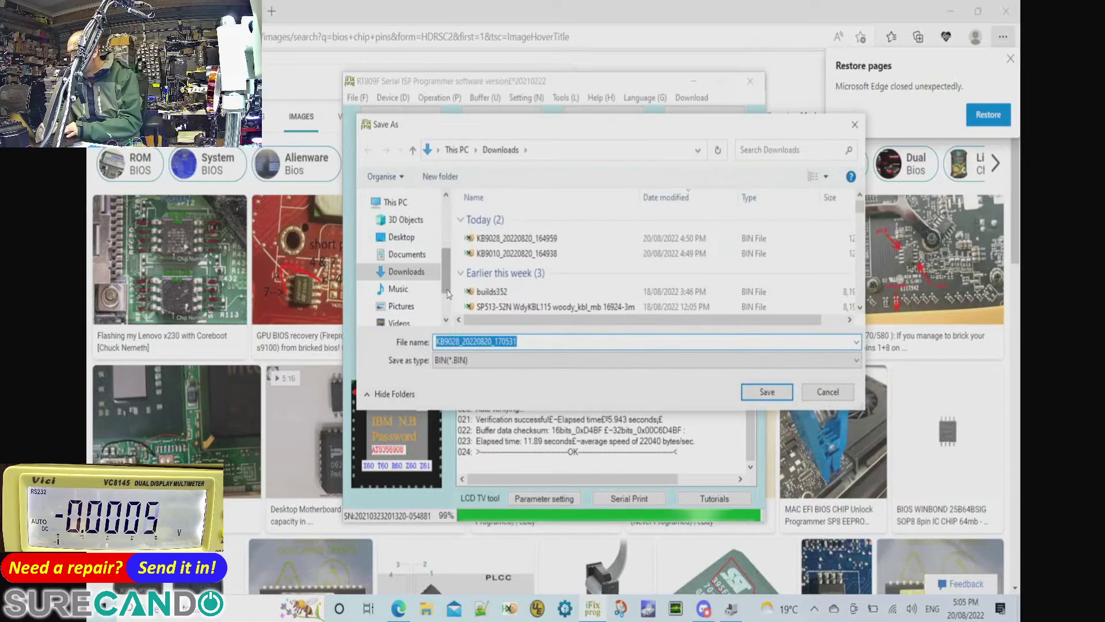
Step: Browse to New folder in the personal OneDrive for saving the KB9028 dump
{"action": "scroll", "coordinate": [426, 276], "scroll_direction": "down", "scroll_amount": 1}
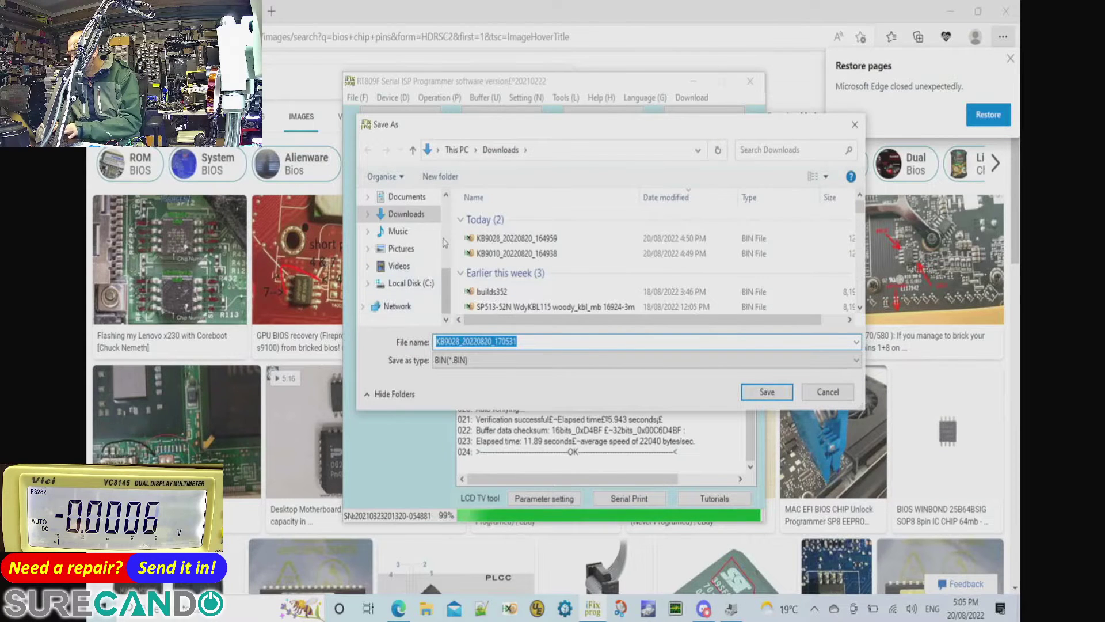
{"action": "scroll", "coordinate": [420, 265], "scroll_direction": "up", "scroll_amount": 2}
{"action": "left_click", "coordinate": [411, 242]}
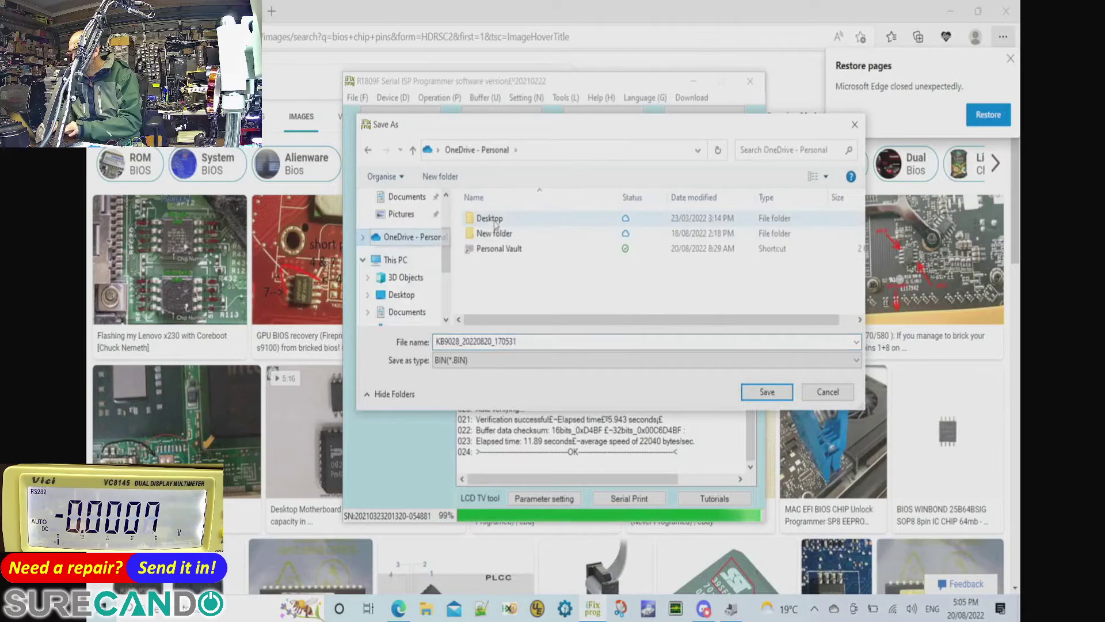
{"action": "double_click", "coordinate": [497, 233]}
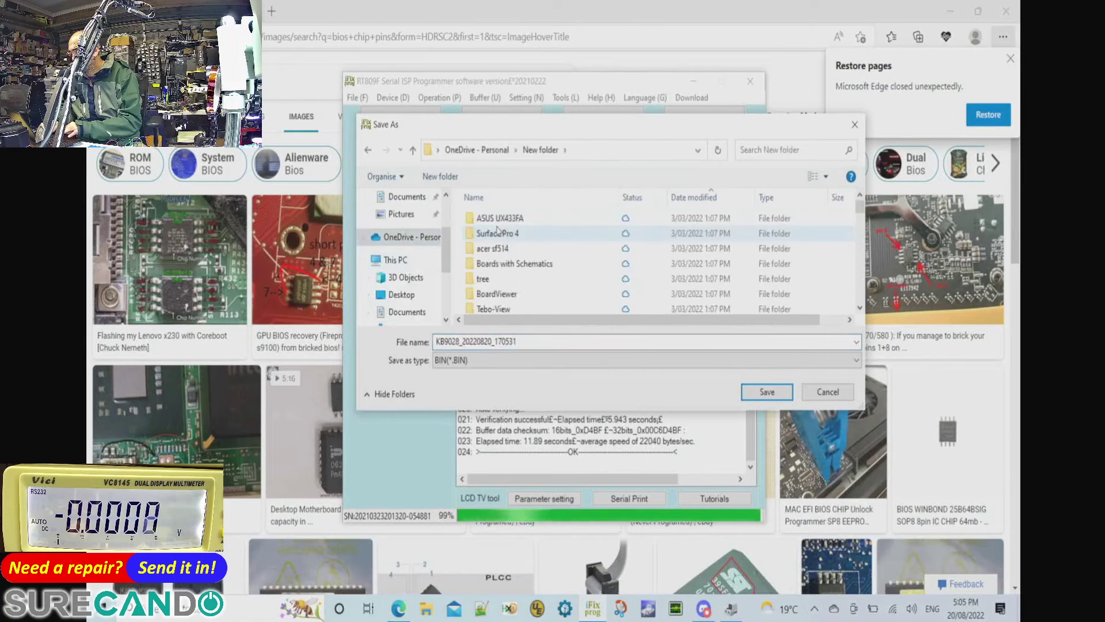
{"action": "left_click", "coordinate": [524, 251]}
{"action": "double_click", "coordinate": [524, 252]}
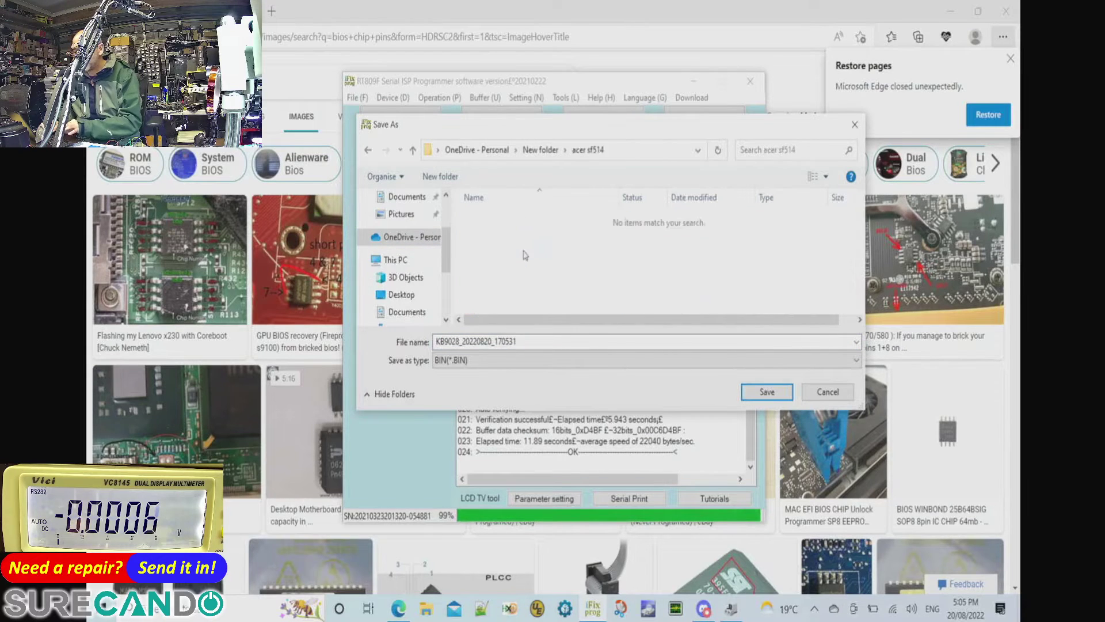
{"action": "left_click", "coordinate": [541, 150]}
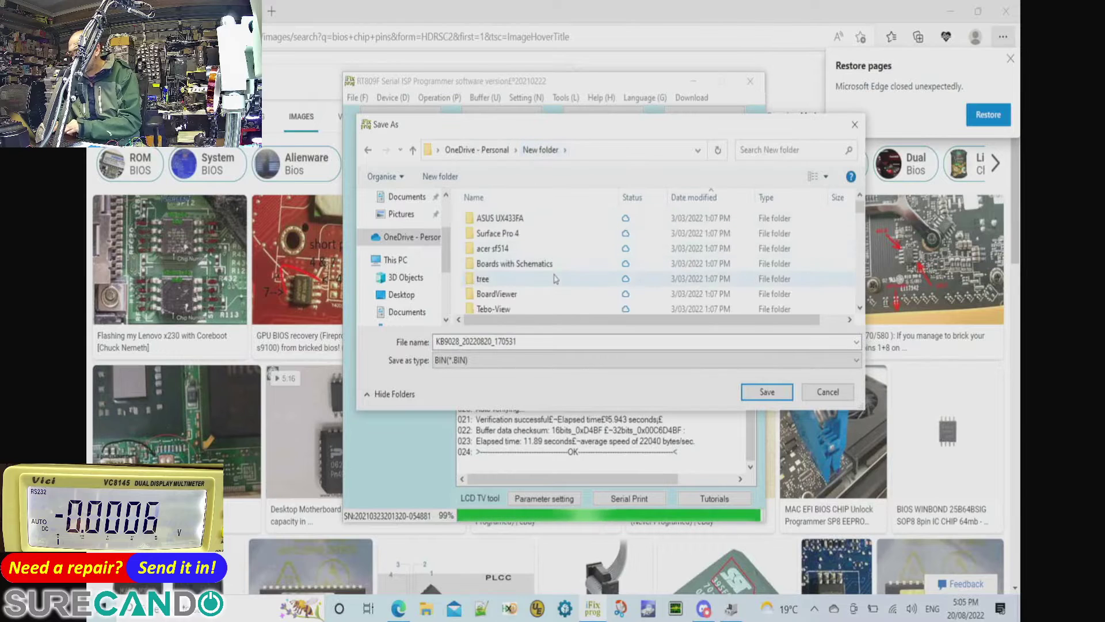
Step: Open the sp513-52n subfolder as the save location for the dump
{"action": "scroll", "coordinate": [554, 278], "scroll_direction": "down", "scroll_amount": 2}
{"action": "scroll", "coordinate": [554, 279], "scroll_direction": "down", "scroll_amount": 4}
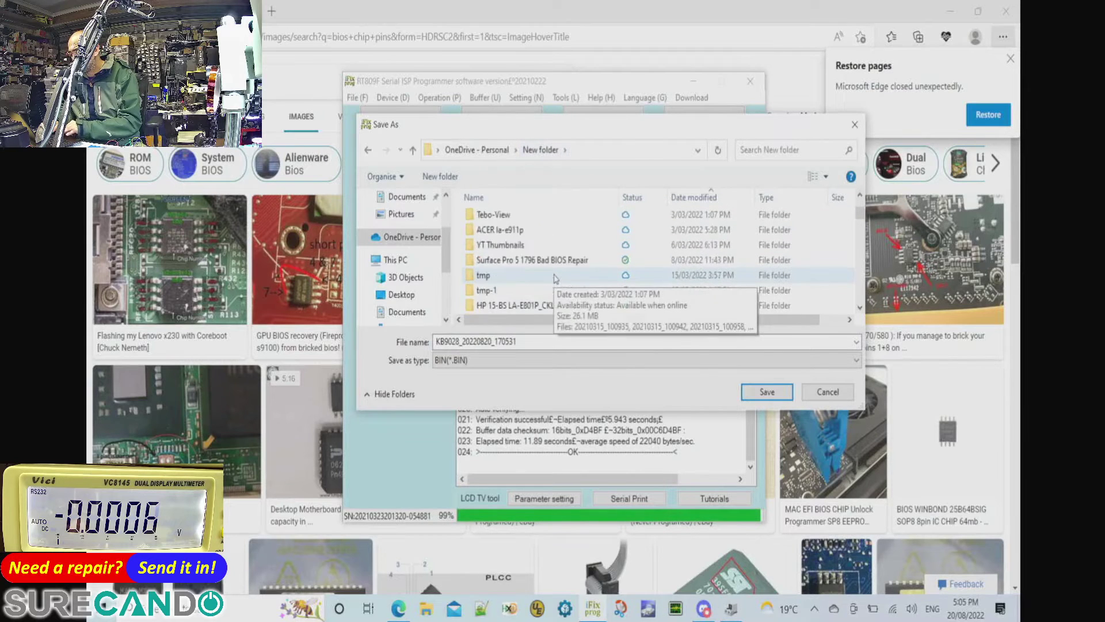
{"action": "scroll", "coordinate": [554, 278], "scroll_direction": "down", "scroll_amount": 2}
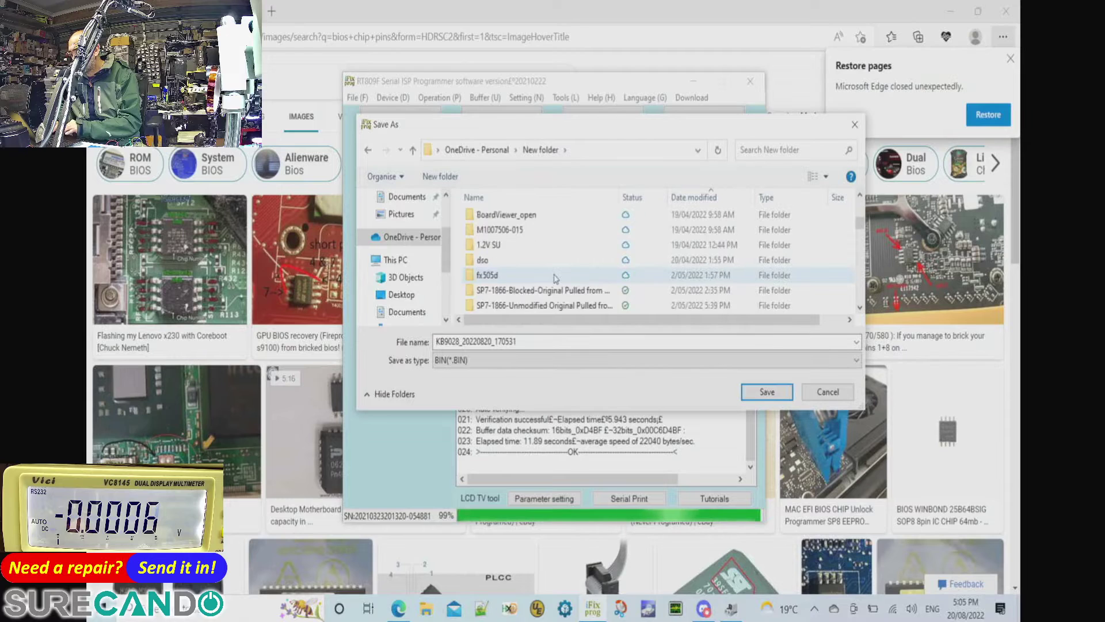
{"action": "scroll", "coordinate": [555, 279], "scroll_direction": "down", "scroll_amount": 4}
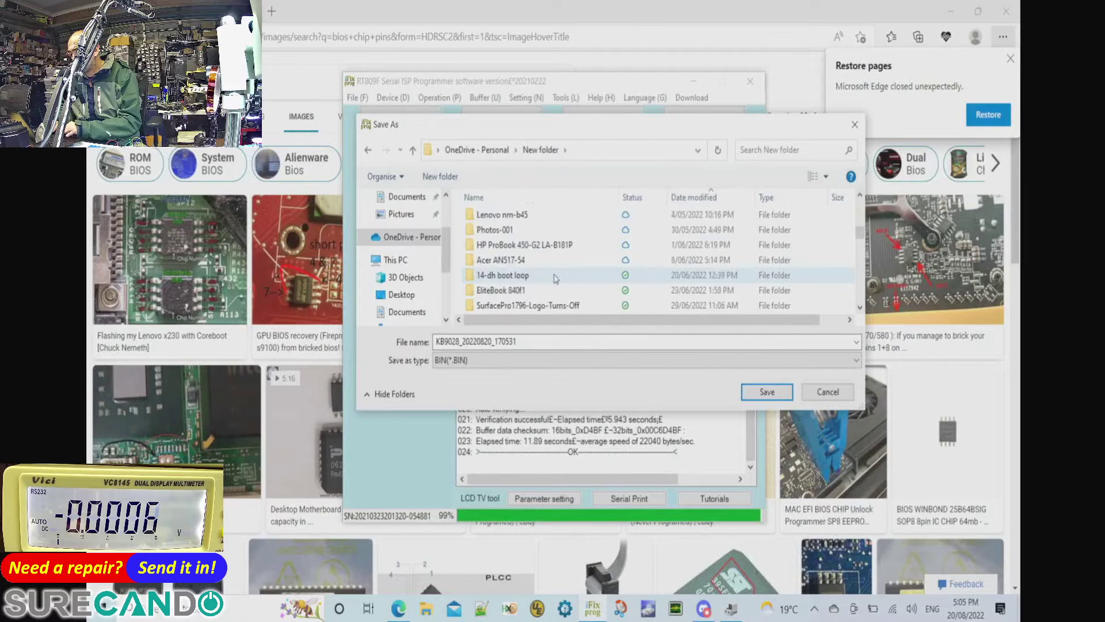
{"action": "scroll", "coordinate": [556, 279], "scroll_direction": "down", "scroll_amount": 8}
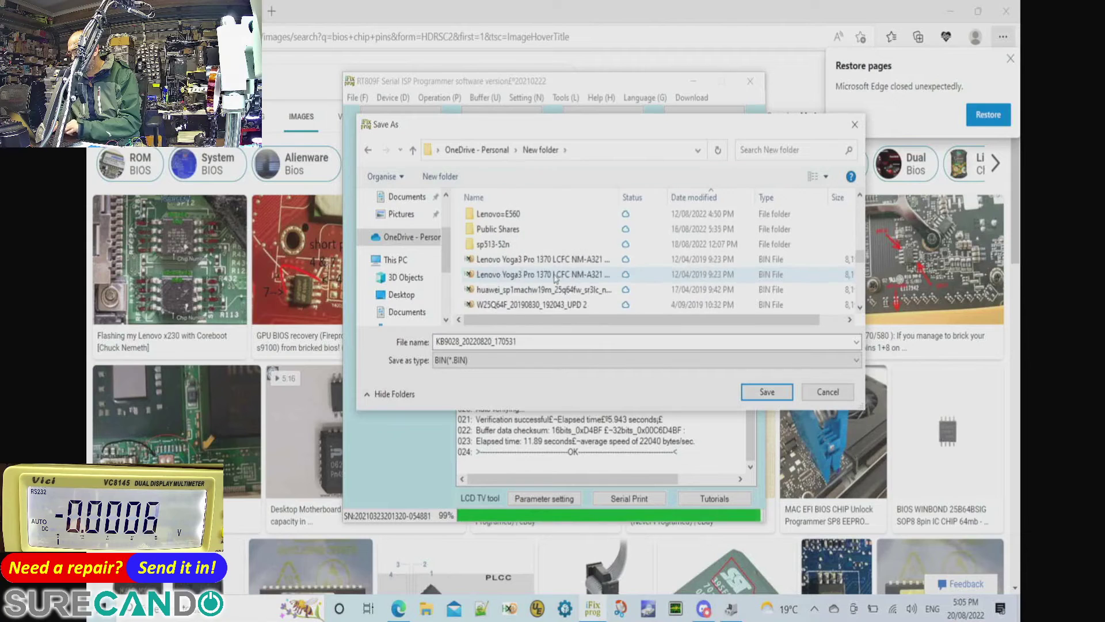
{"action": "double_click", "coordinate": [507, 244]}
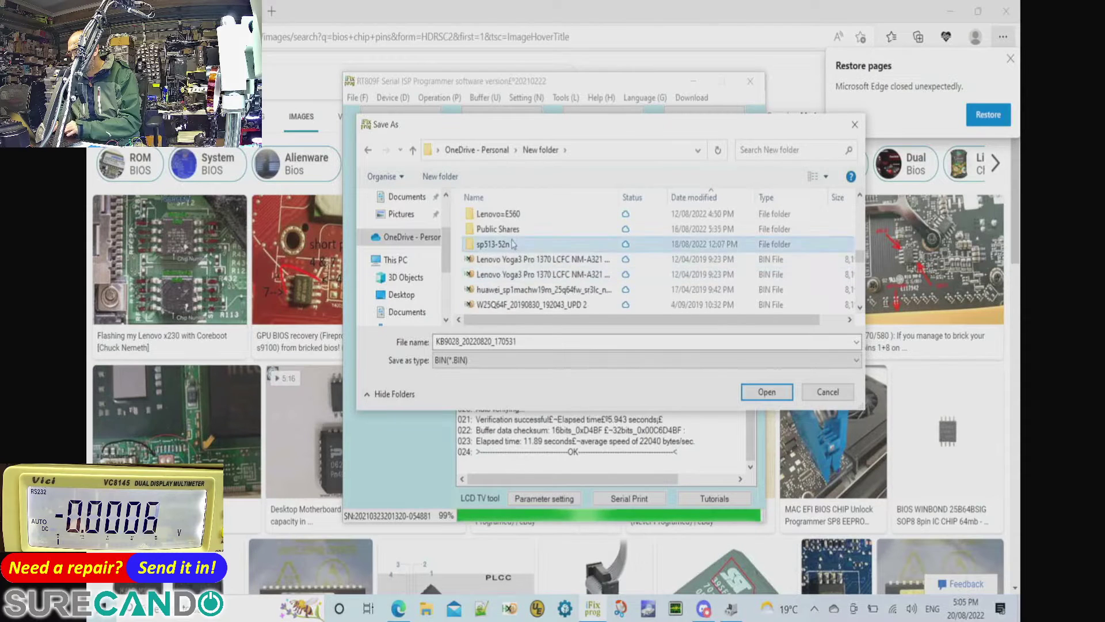
Step: Add the prefix old- to the file name and save the dump as old-KB9028_20220820_170531 in BIN format
{"action": "double_click", "coordinate": [507, 341]}
{"action": "key", "text": "Home"}
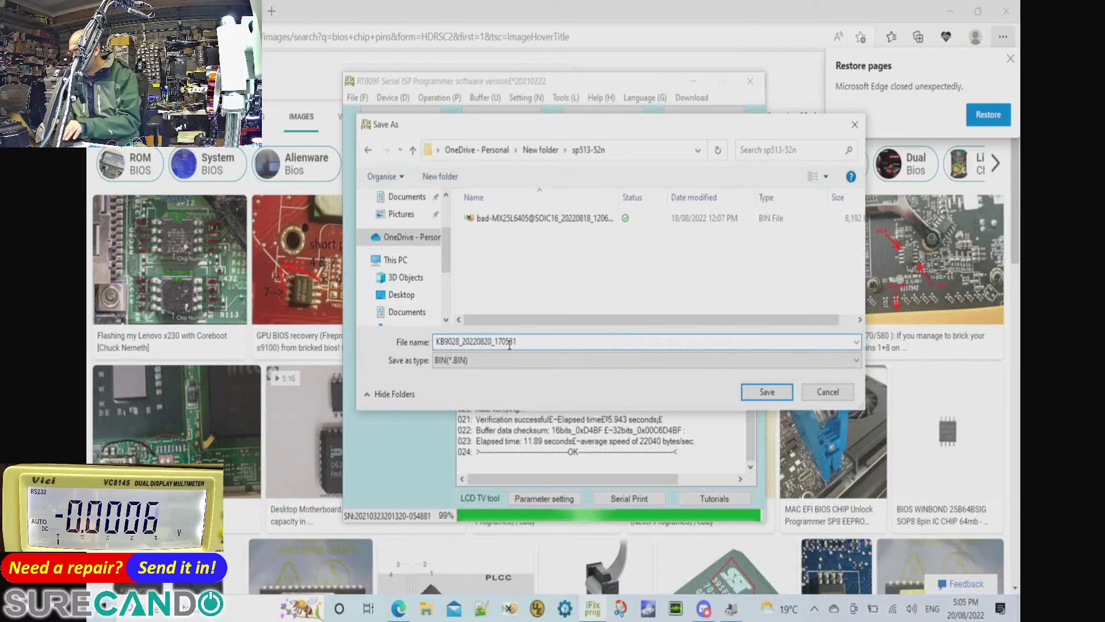
{"action": "type", "text": "old-"}
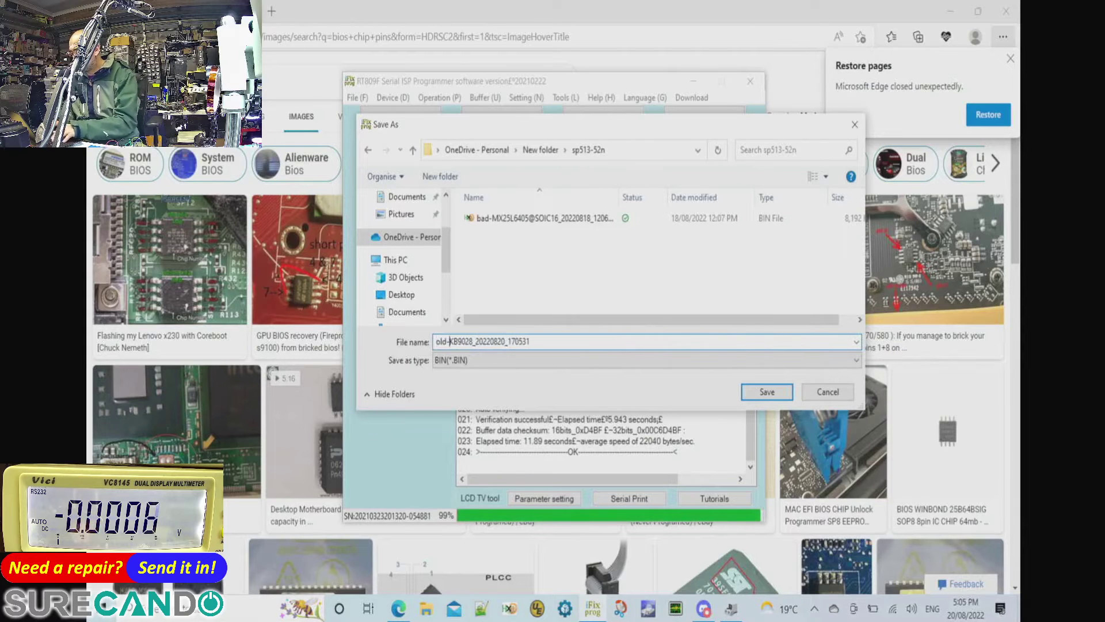
{"action": "key", "text": "Return"}
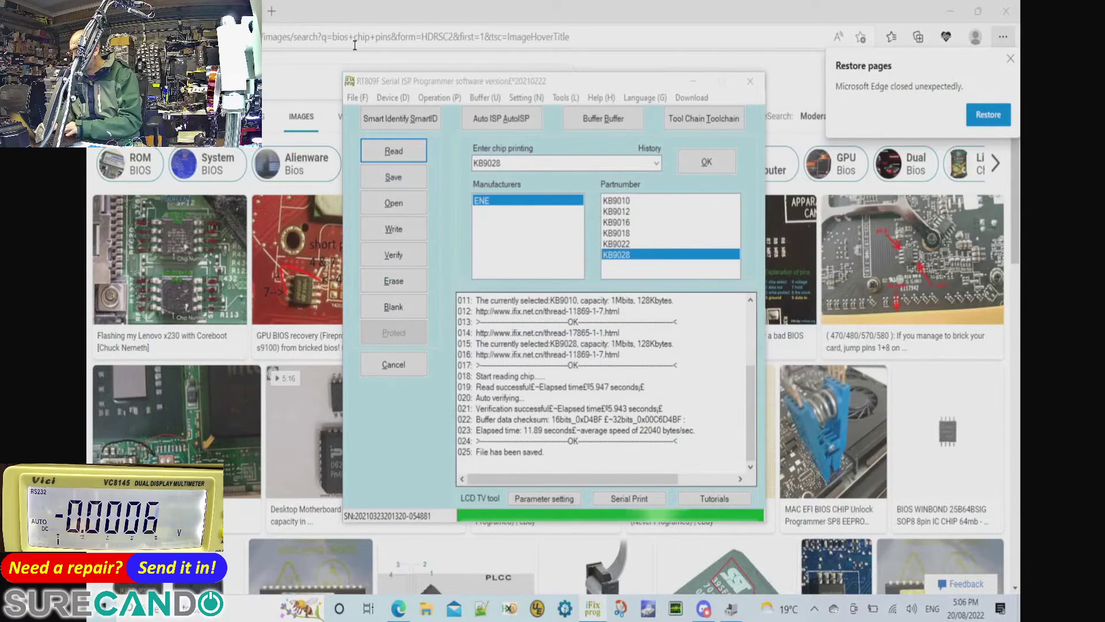
Step: Launch Google Chrome from the desktop and go to the Vinafix.com forum
{"action": "left_click", "coordinate": [593, 609]}
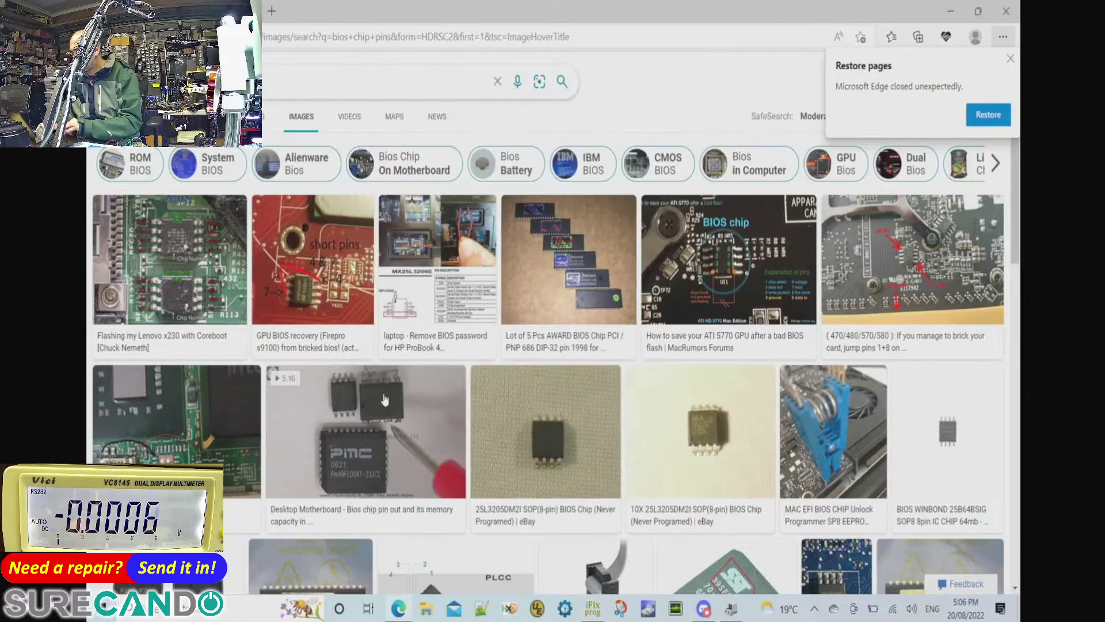
{"action": "key", "text": "super+d"}
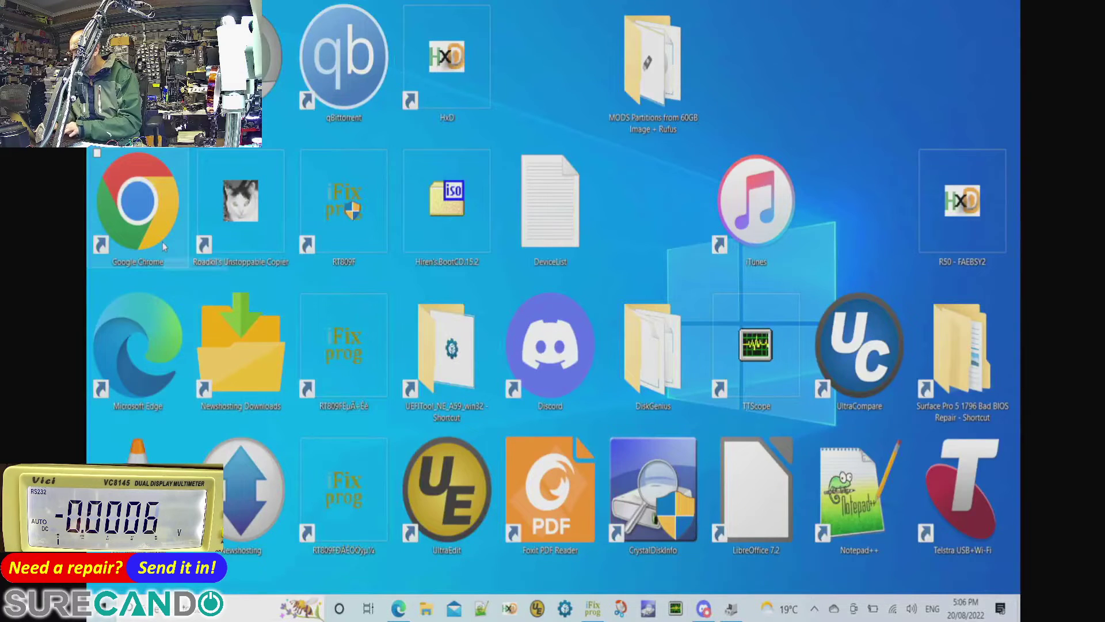
{"action": "double_click", "coordinate": [164, 246]}
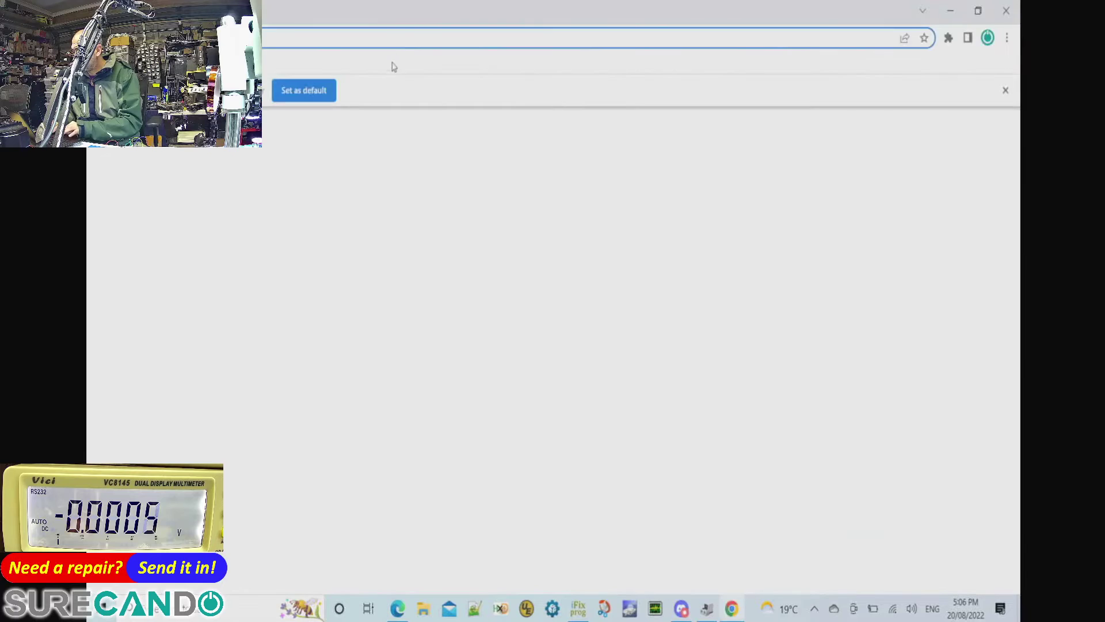
{"action": "type", "text": "vin"}
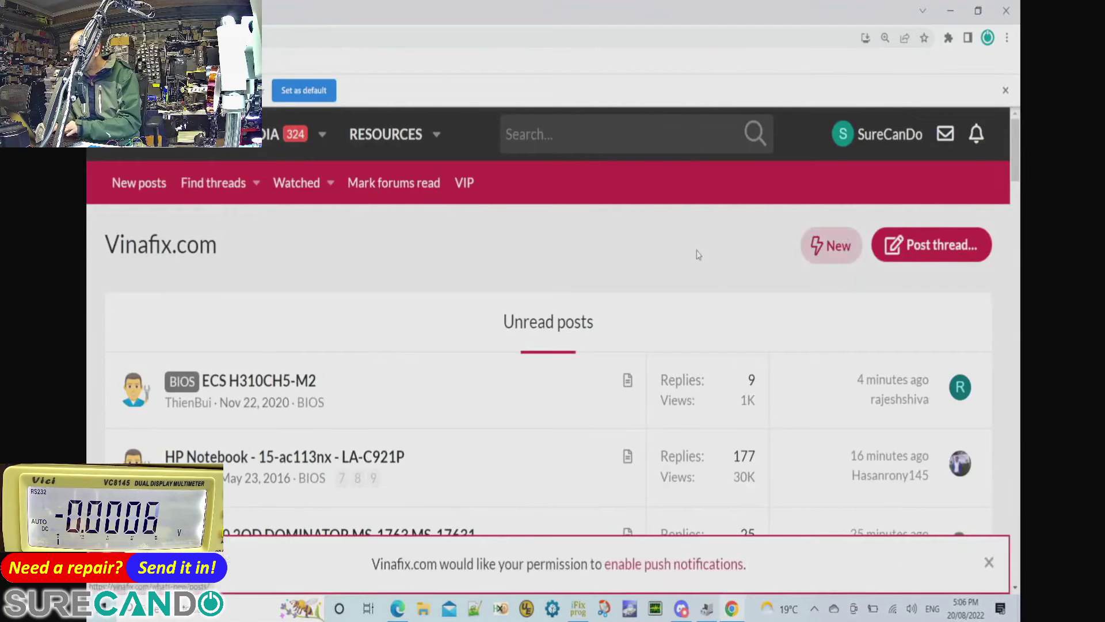
{"action": "left_click", "coordinate": [604, 137]}
{"action": "type", "text": "la"}
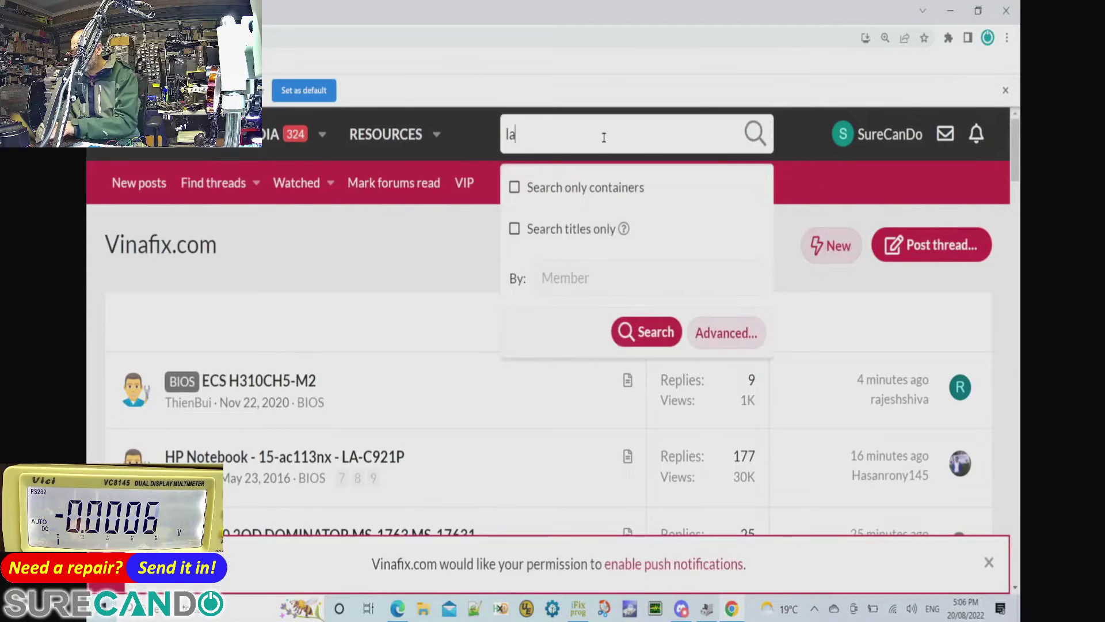
{"action": "type", "text": "-"}
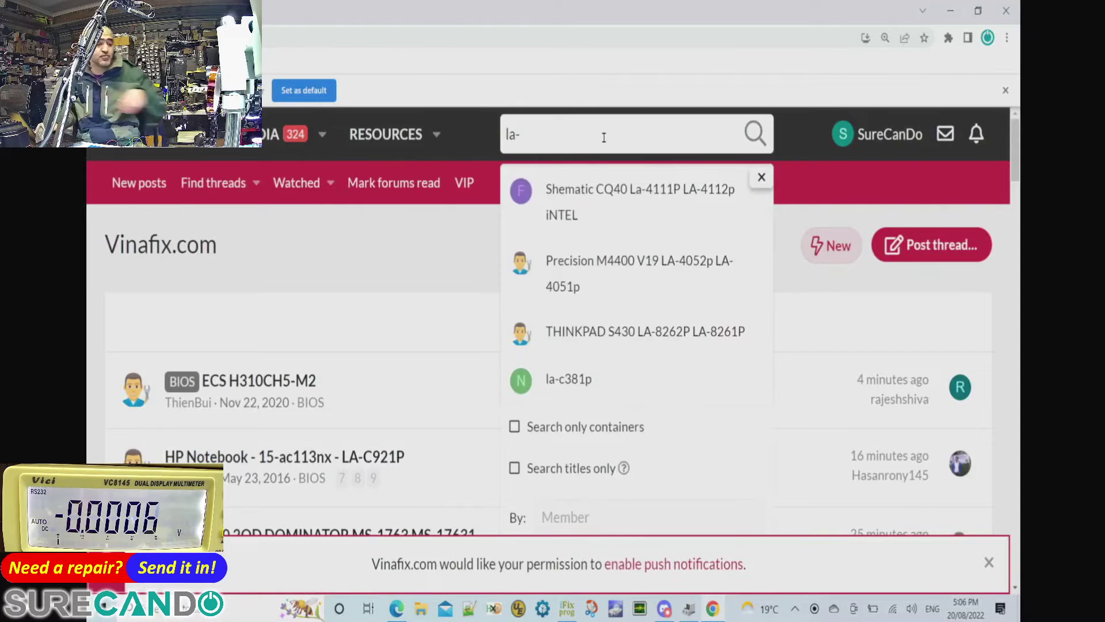
{"action": "key", "text": "BackSpace"}
{"action": "key", "text": "BackSpace"}
{"action": "key", "text": "BackSpace"}
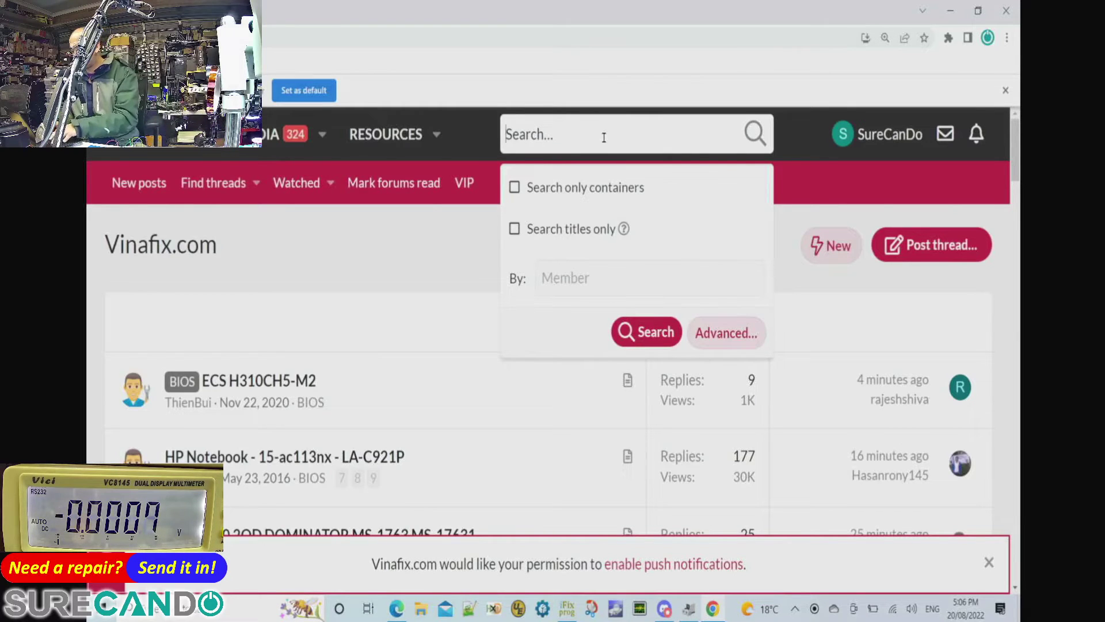
Step: Search the forum for sp513-52 and look through the Acer Spin 5 SP513-51 BIOS 16A08-1m thread
{"action": "type", "text": "sp513-52"}
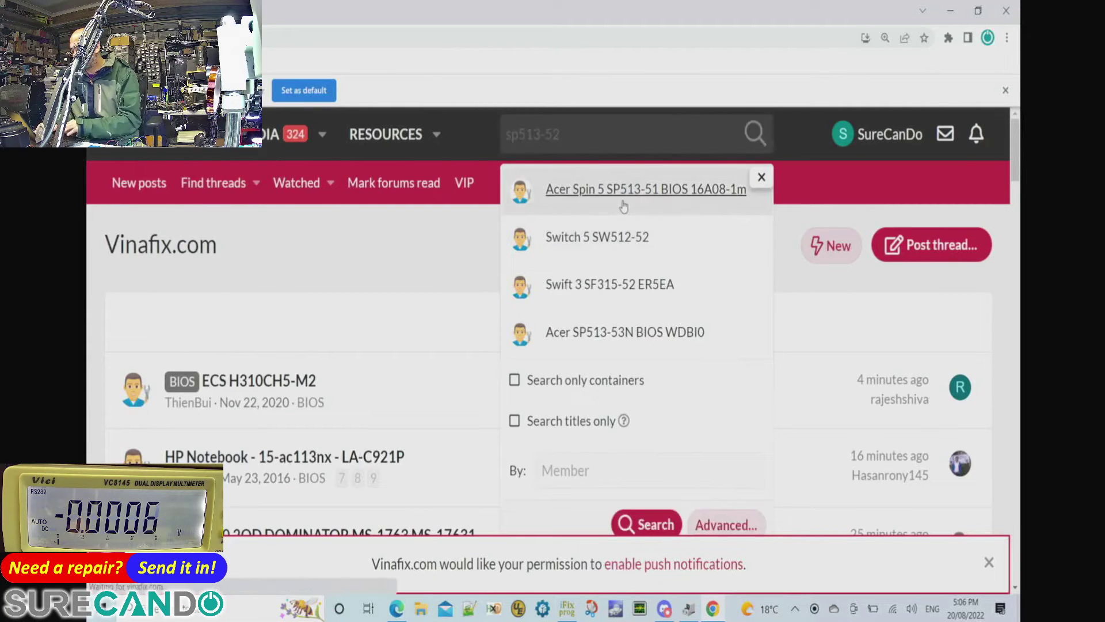
{"action": "left_click", "coordinate": [624, 206]}
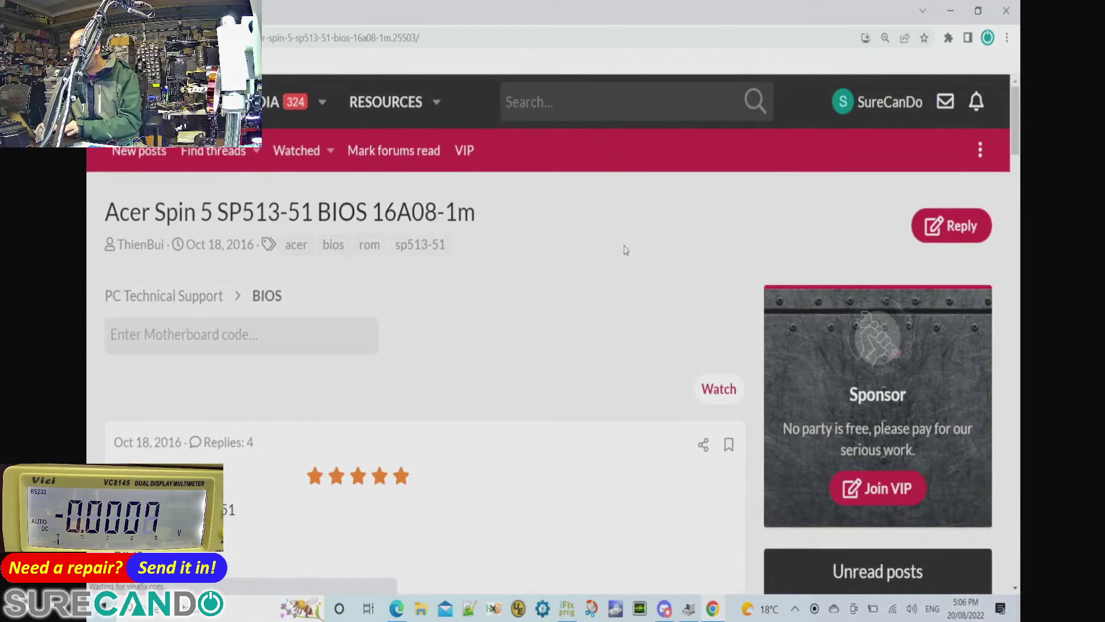
{"action": "scroll", "coordinate": [477, 415], "scroll_direction": "down", "scroll_amount": 5}
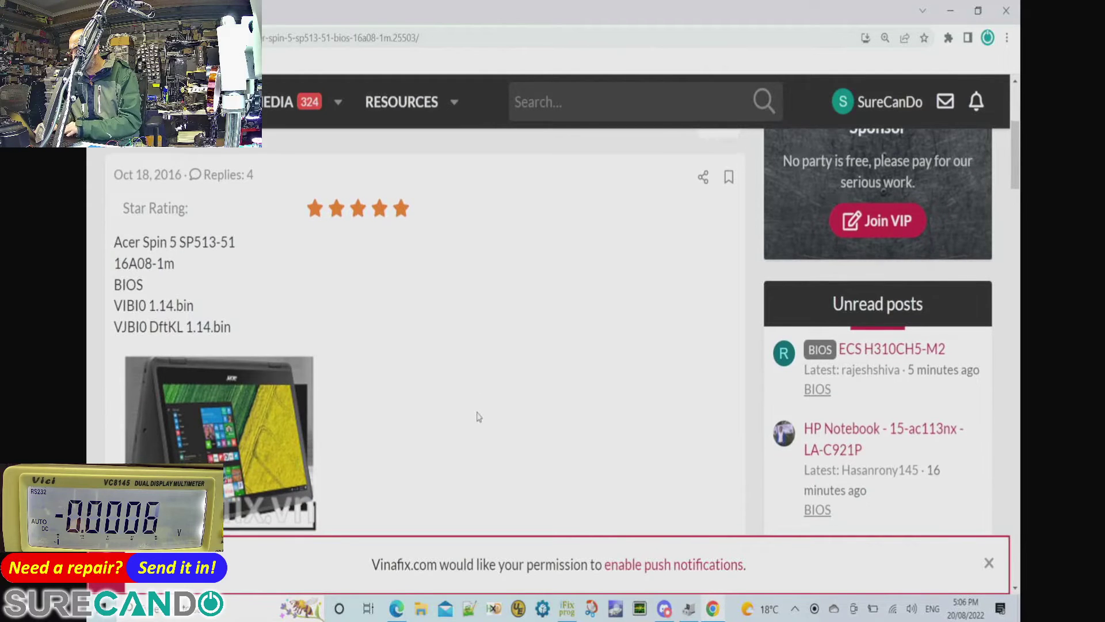
{"action": "scroll", "coordinate": [477, 415], "scroll_direction": "down", "scroll_amount": 1}
{"action": "scroll", "coordinate": [478, 415], "scroll_direction": "up", "scroll_amount": 6}
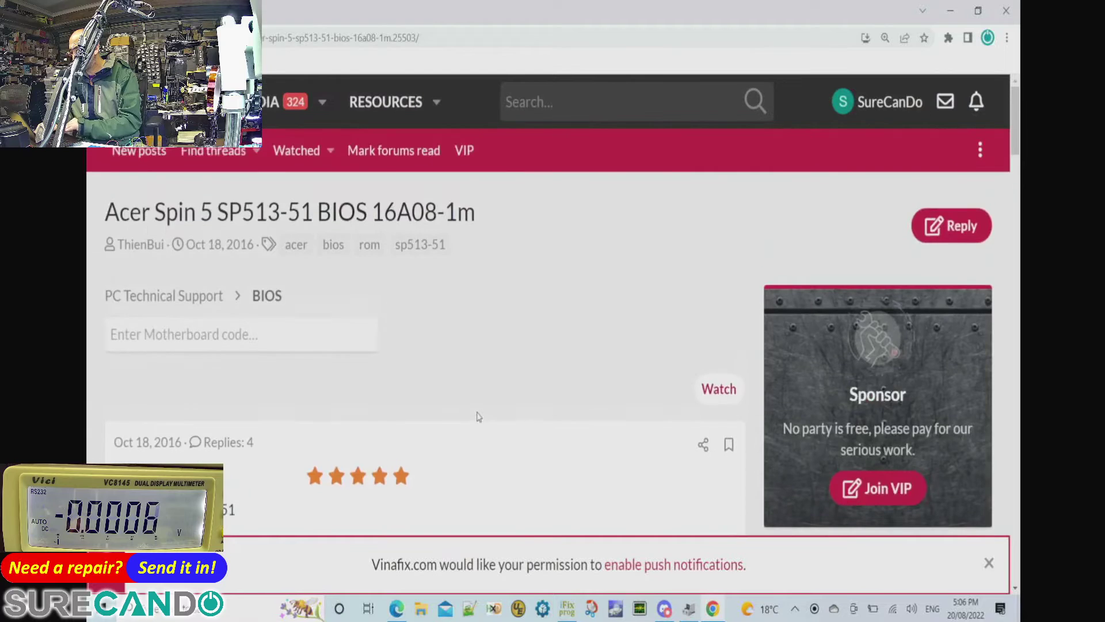
Step: Search the forum for sp513 and view the Acer Spin 5 SP513-51 - 16801-1M thread
{"action": "left_click", "coordinate": [711, 92]}
{"action": "type", "text": "sp513"}
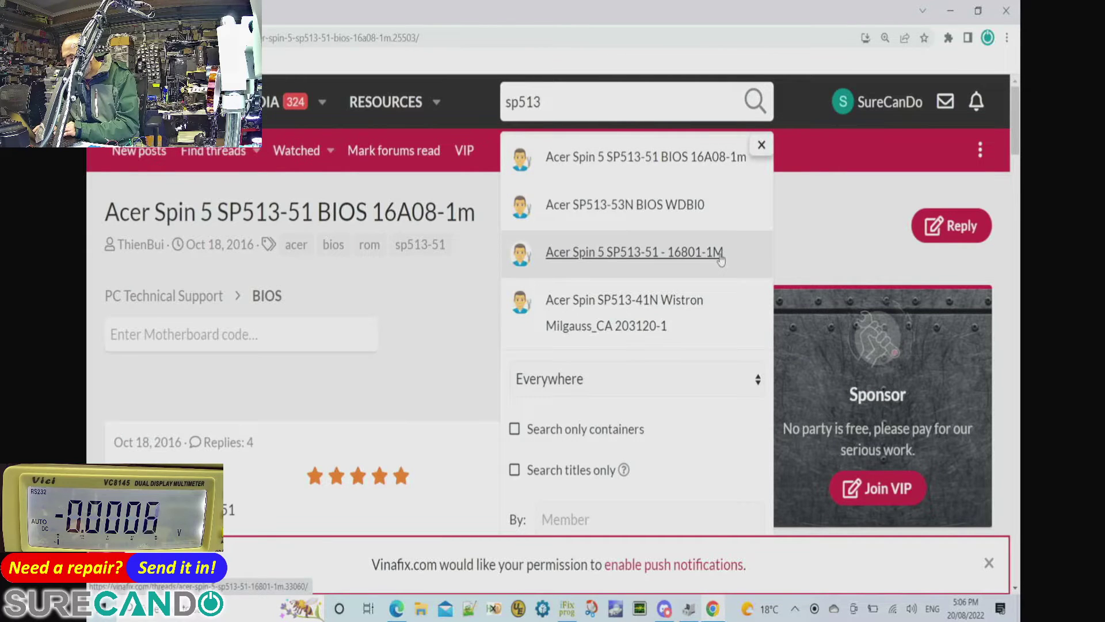
{"action": "left_click", "coordinate": [721, 258]}
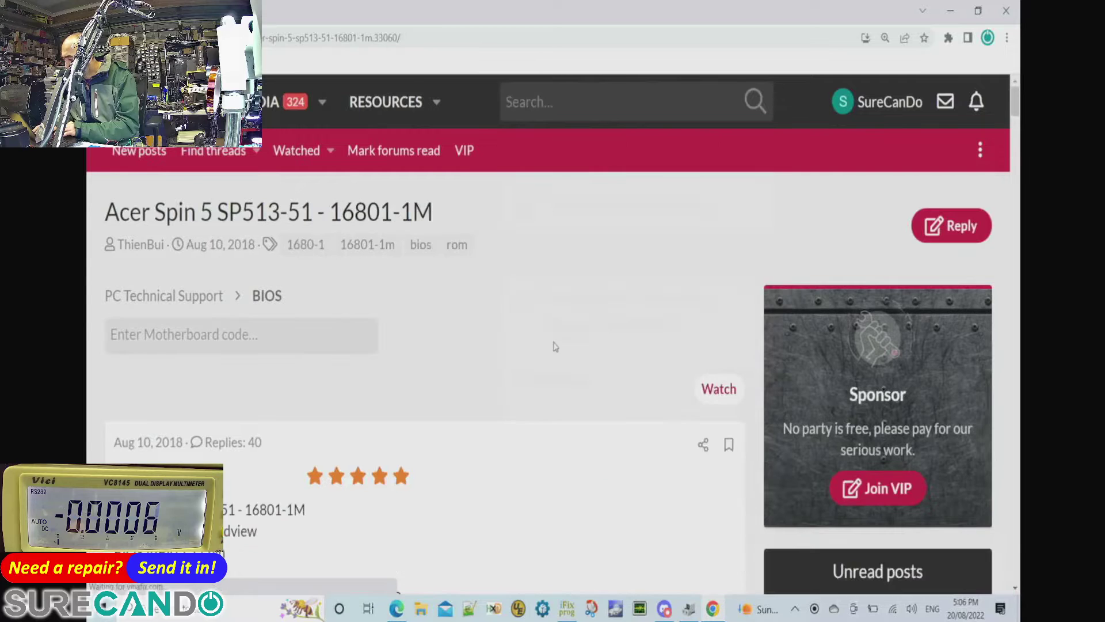
{"action": "scroll", "coordinate": [530, 381], "scroll_direction": "down", "scroll_amount": 3}
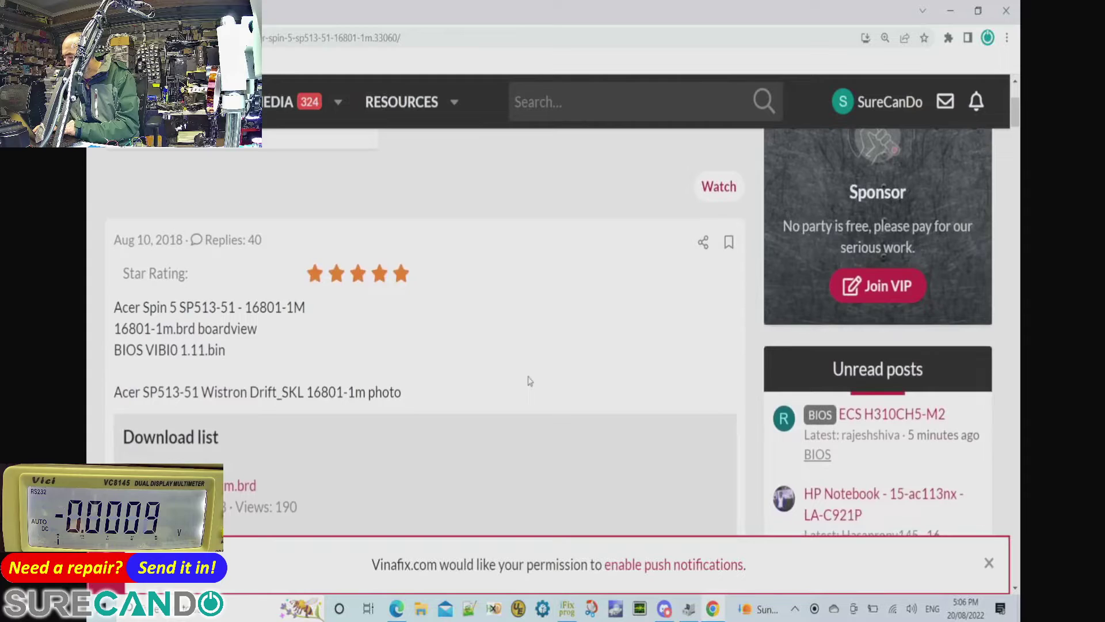
{"action": "scroll", "coordinate": [530, 381], "scroll_direction": "up", "scroll_amount": 3}
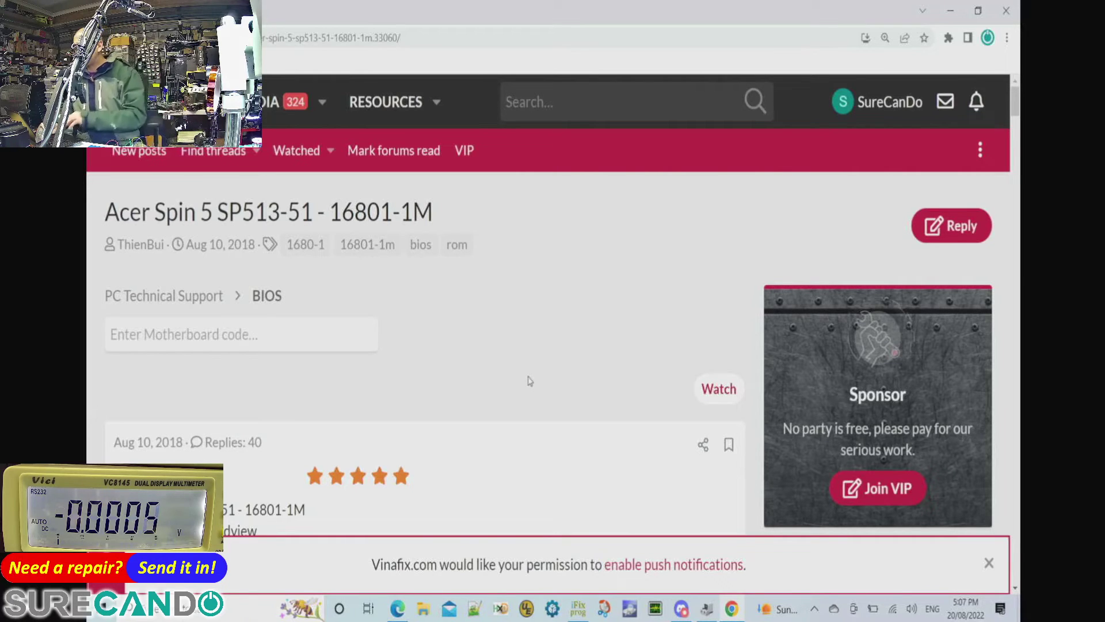
Step: Search the forum for sp513-52n and check the downloads offered in the Switch 5 SW512-52 thread
{"action": "left_click", "coordinate": [562, 105]}
{"action": "type", "text": "sp513-52n"}
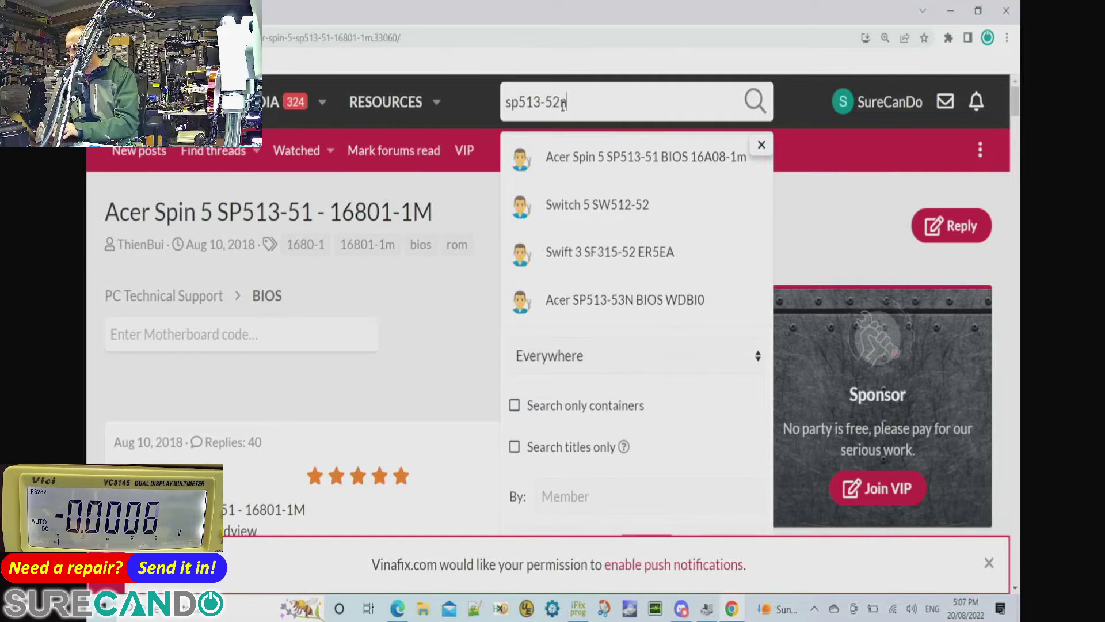
{"action": "key", "text": "alt"}
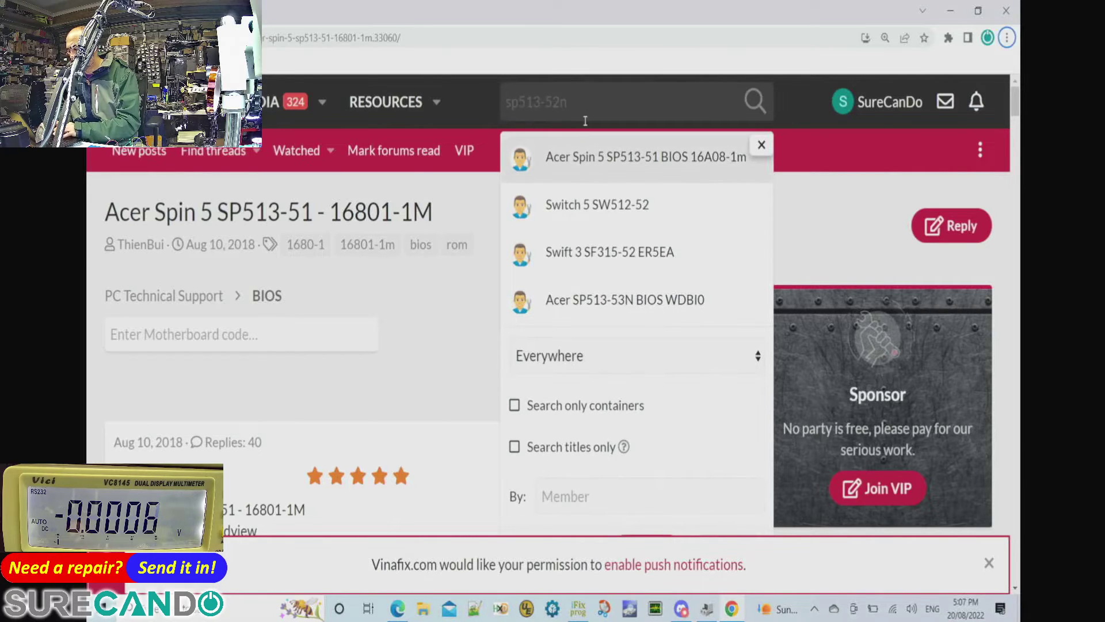
{"action": "key", "text": "Escape"}
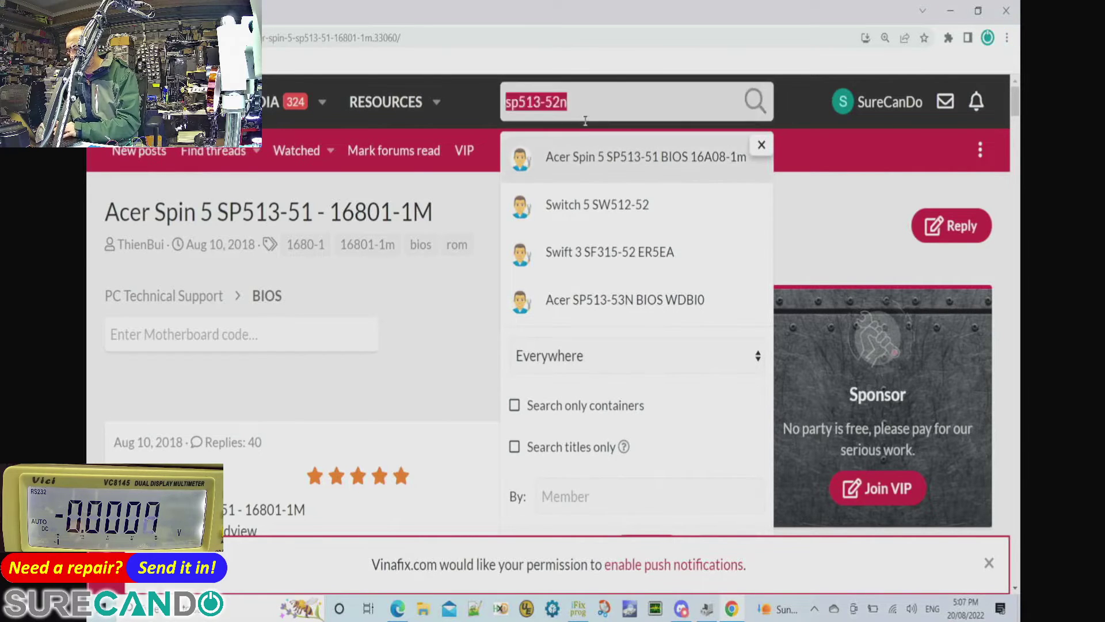
{"action": "left_click", "coordinate": [614, 219]}
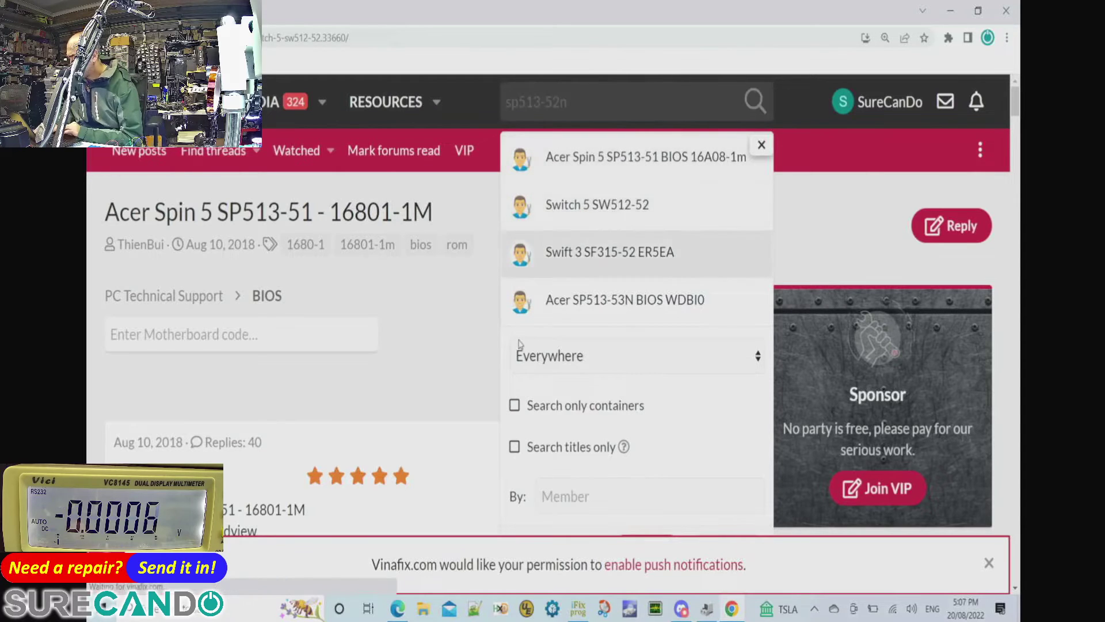
{"action": "scroll", "coordinate": [520, 344], "scroll_direction": "down", "scroll_amount": 2}
{"action": "scroll", "coordinate": [519, 344], "scroll_direction": "down", "scroll_amount": 8}
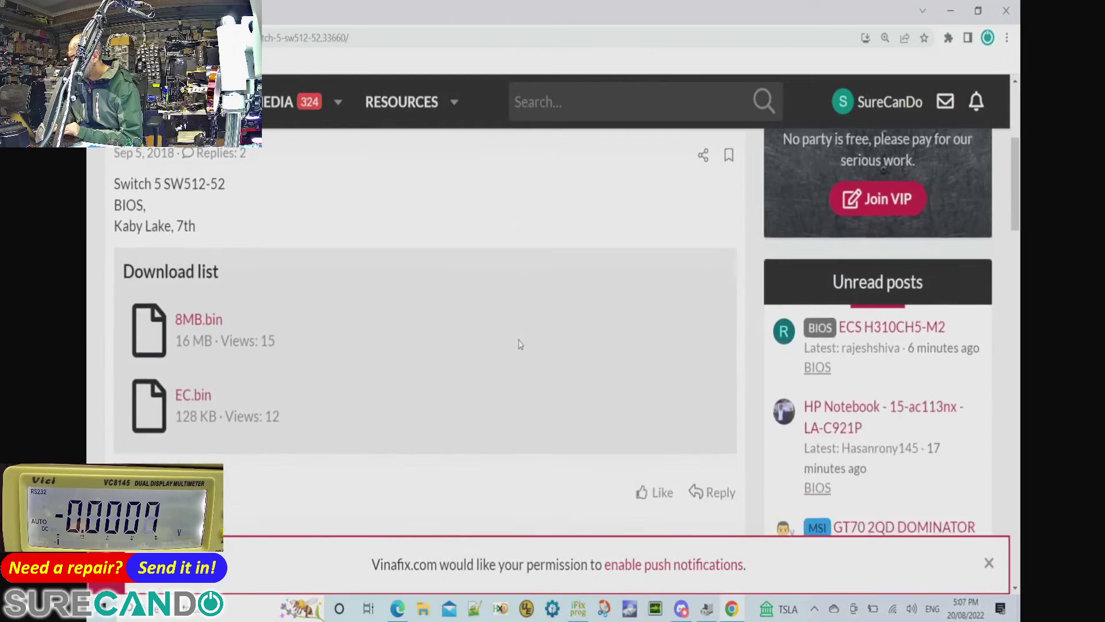
{"action": "scroll", "coordinate": [464, 343], "scroll_direction": "up", "scroll_amount": 3}
{"action": "scroll", "coordinate": [464, 344], "scroll_direction": "up", "scroll_amount": 3}
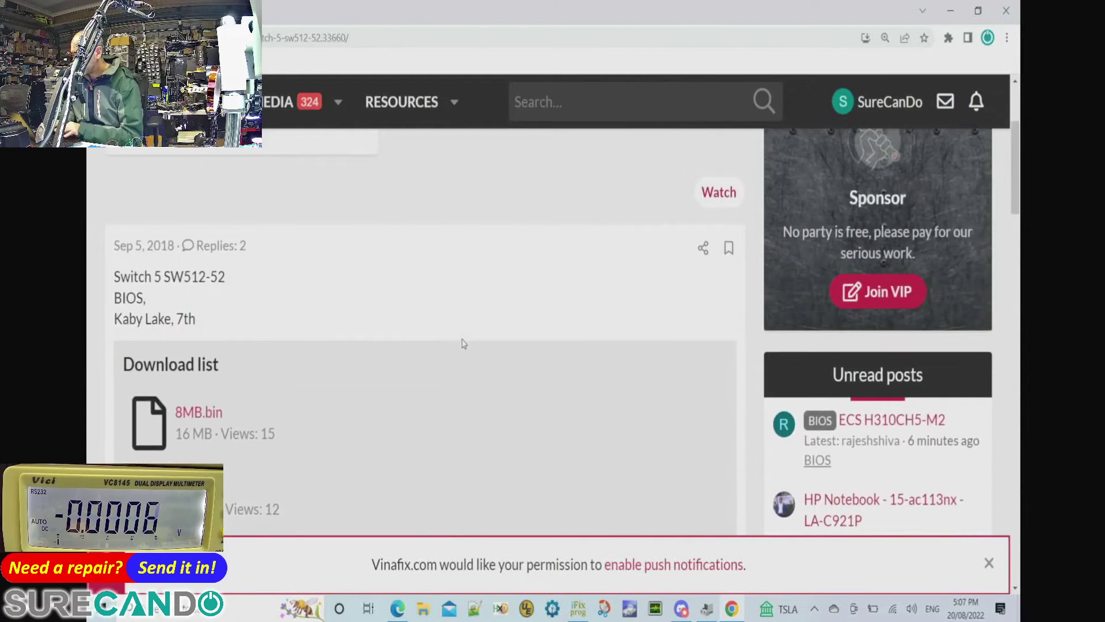
Step: Search Google for "sp513-52n vinafix" in a new browser tab
{"action": "key", "text": "ctrl+t"}
{"action": "type", "text": "sp513-52n"}
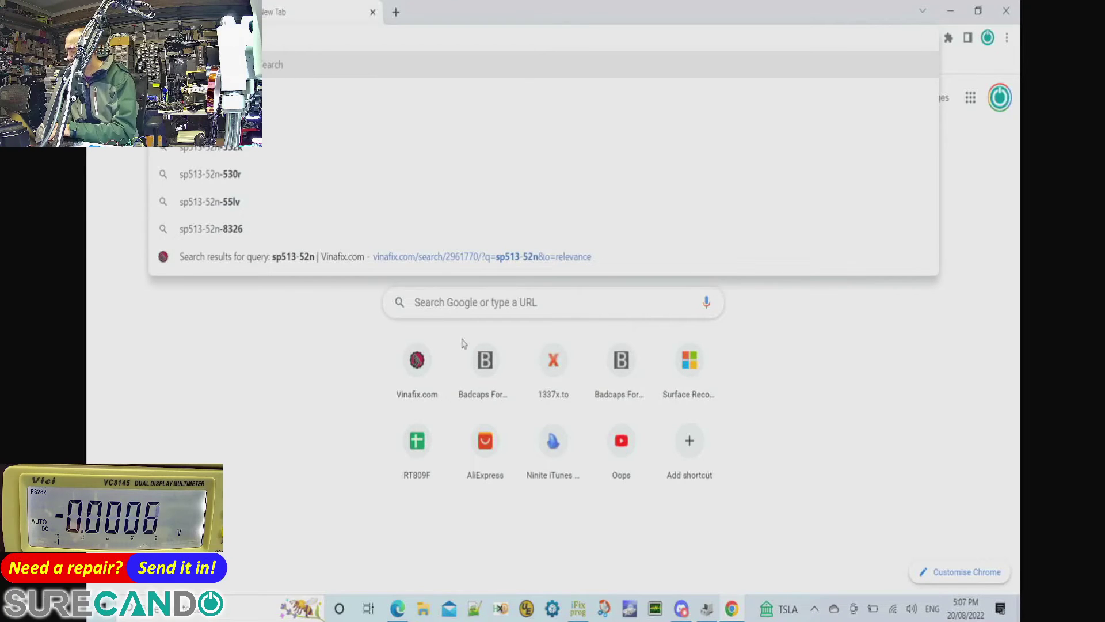
{"action": "type", "text": "vinafi"}
{"action": "key", "text": "Return"}
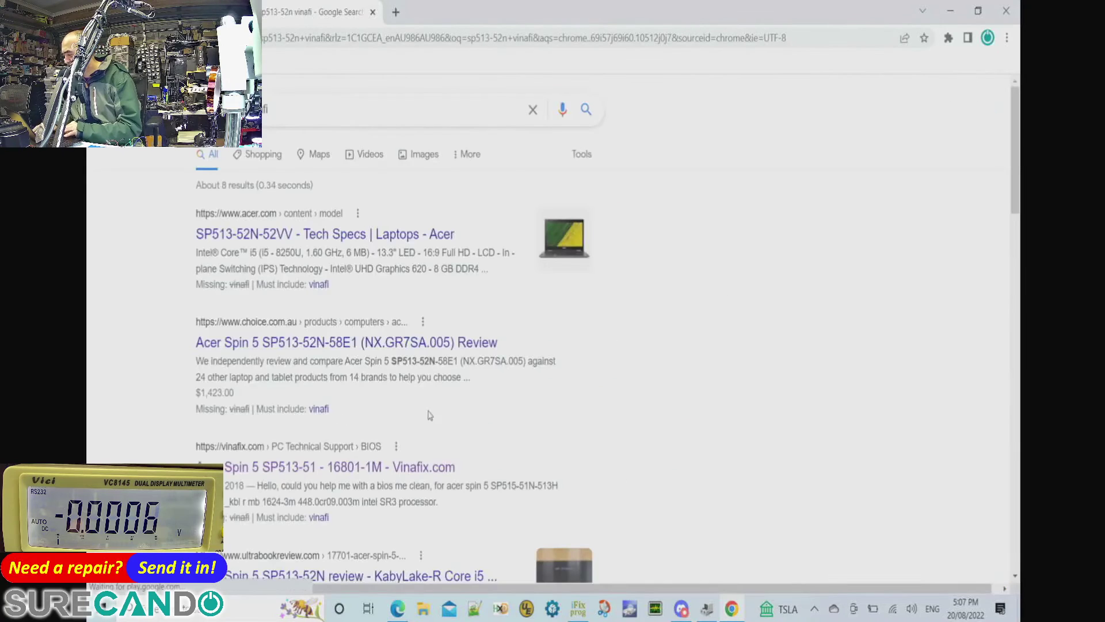
{"action": "left_click", "coordinate": [308, 115]}
{"action": "type", "text": "x"}
{"action": "key", "text": "Return"}
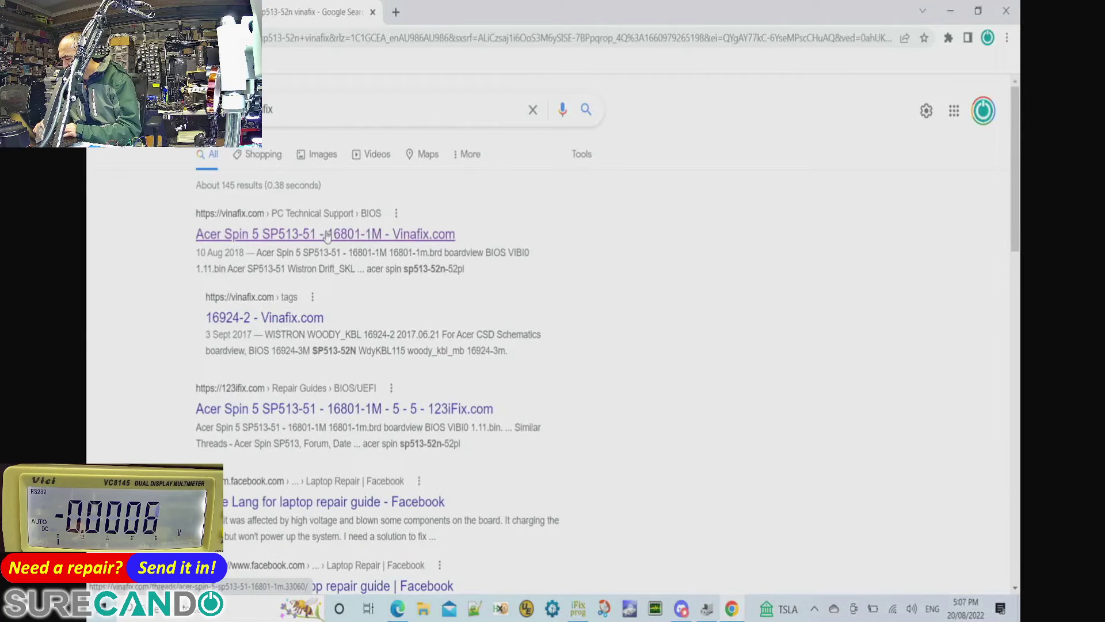
Step: Open the Vinafix and 123iFix results for Acer Spin 5 SP513-51 - 16801-1M in separate tabs and view the Vinafix one
{"action": "middle_click", "coordinate": [326, 236]}
{"action": "middle_click", "coordinate": [357, 410]}
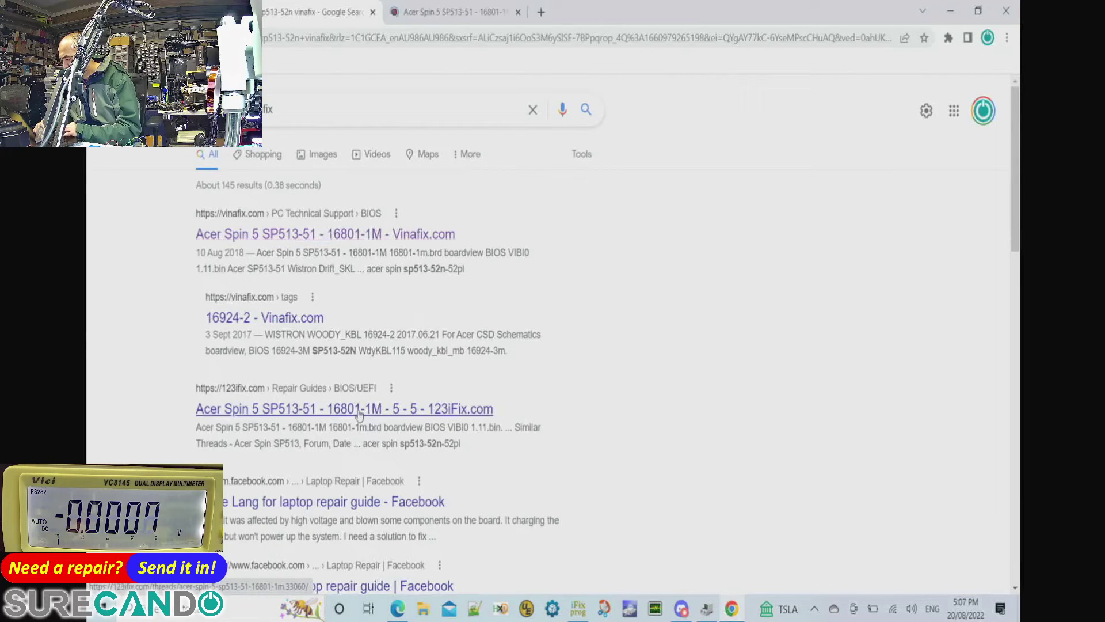
{"action": "scroll", "coordinate": [393, 458], "scroll_direction": "down", "scroll_amount": 3}
{"action": "key", "text": "ctrl+Tab"}
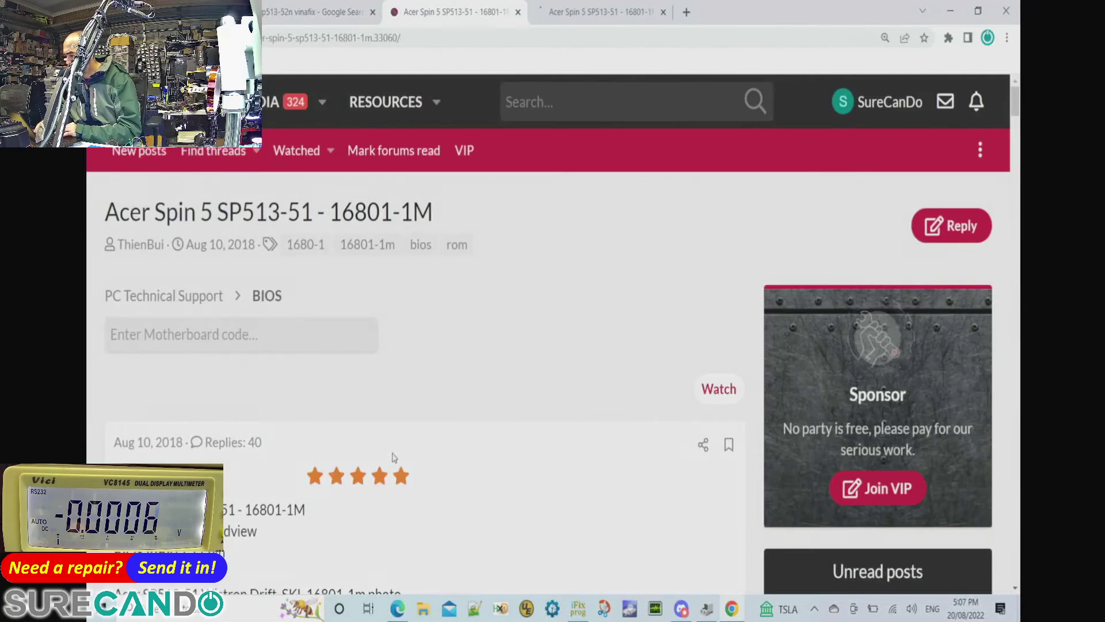
Step: Examine the download list of the SP513-51 - 16801-1M thread for boardview, BIOS and EC files
{"action": "scroll", "coordinate": [465, 487], "scroll_direction": "down", "scroll_amount": 2}
{"action": "scroll", "coordinate": [467, 488], "scroll_direction": "down", "scroll_amount": 4}
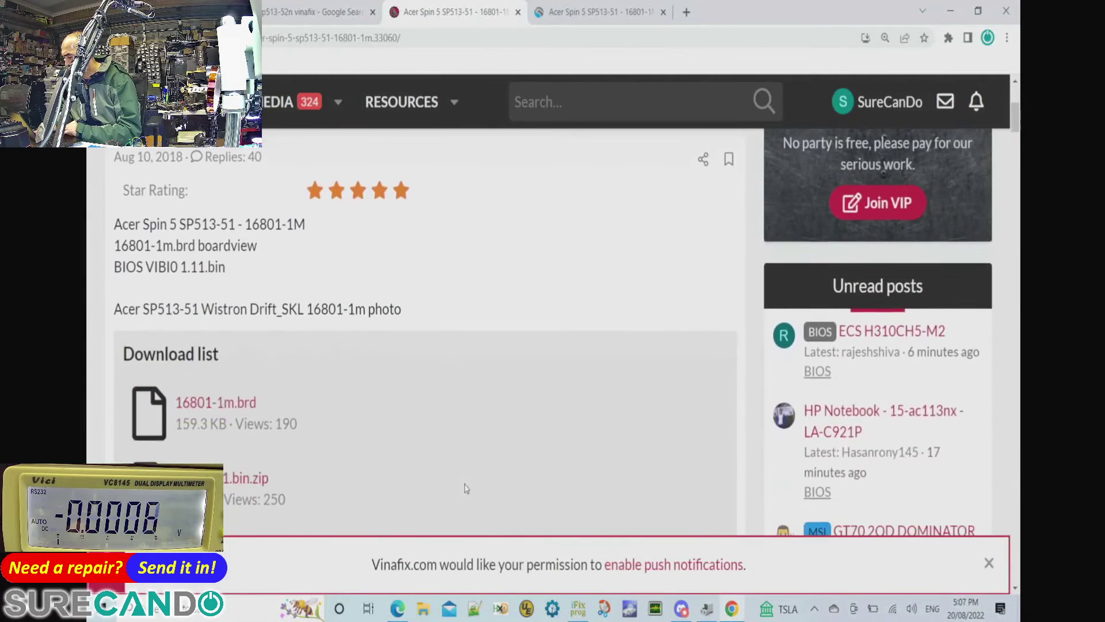
{"action": "scroll", "coordinate": [466, 489], "scroll_direction": "down", "scroll_amount": 3}
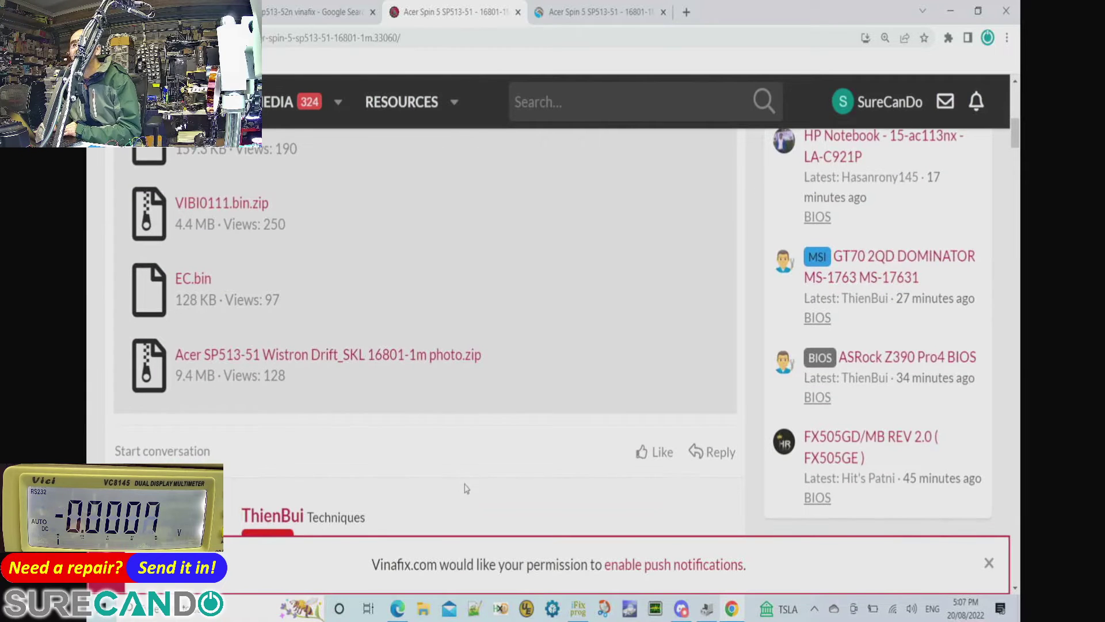
{"action": "scroll", "coordinate": [467, 488], "scroll_direction": "down", "scroll_amount": 1}
{"action": "scroll", "coordinate": [466, 488], "scroll_direction": "up", "scroll_amount": 6}
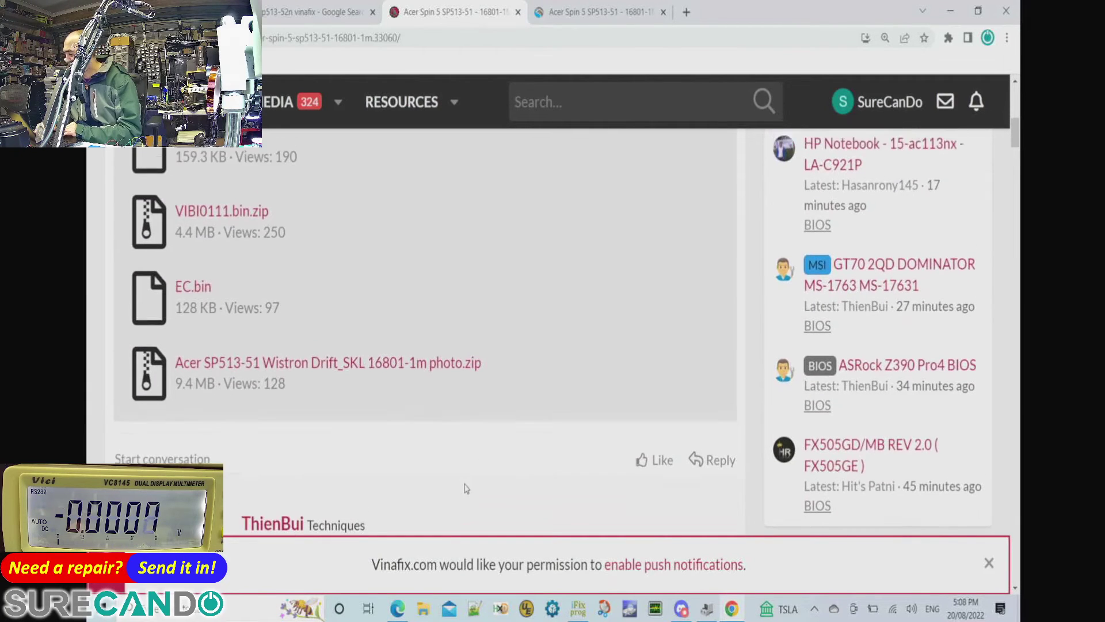
{"action": "scroll", "coordinate": [466, 488], "scroll_direction": "down", "scroll_amount": 6}
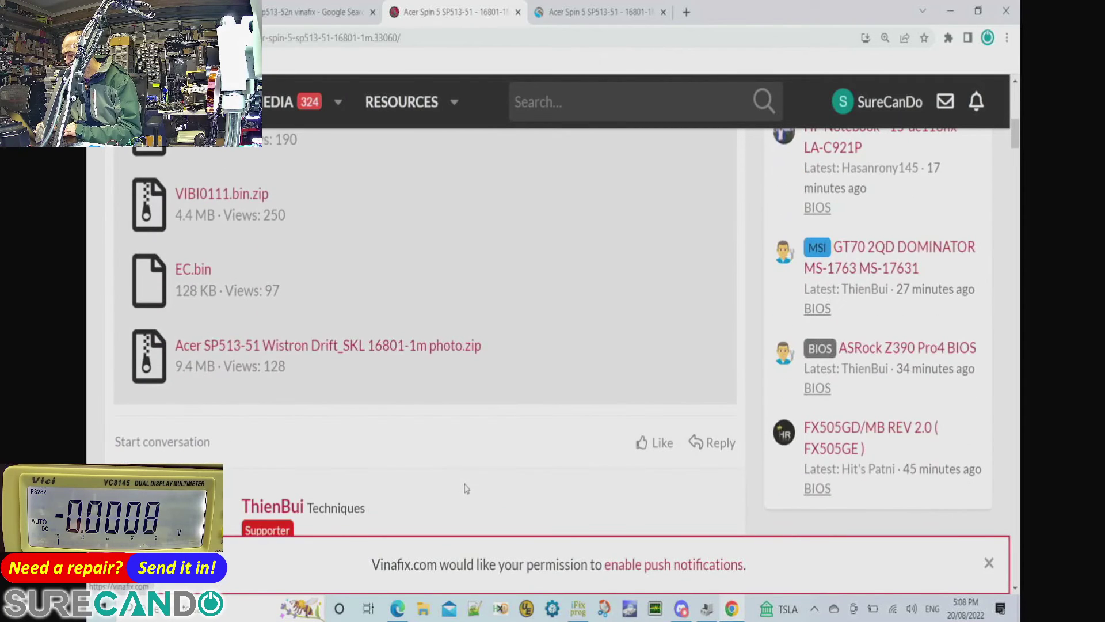
{"action": "scroll", "coordinate": [466, 488], "scroll_direction": "up", "scroll_amount": 1}
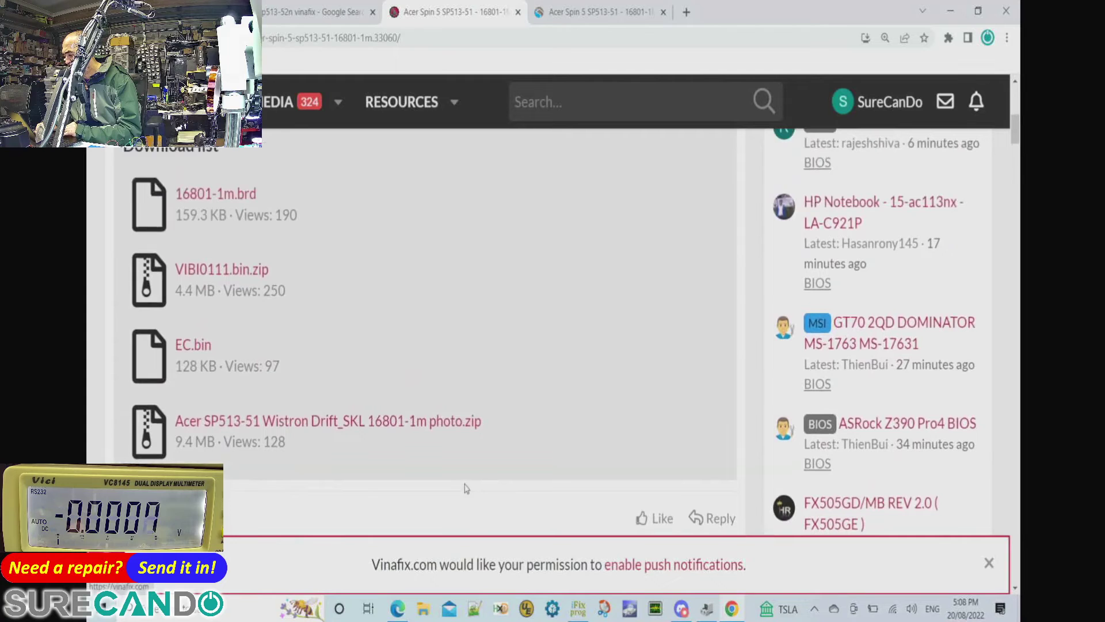
Step: Switch to File Explorer and open New folder in the personal OneDrive
{"action": "key", "text": "alt+Tab"}
{"action": "key", "text": "alt+Tab"}
{"action": "key", "text": "alt+Tab"}
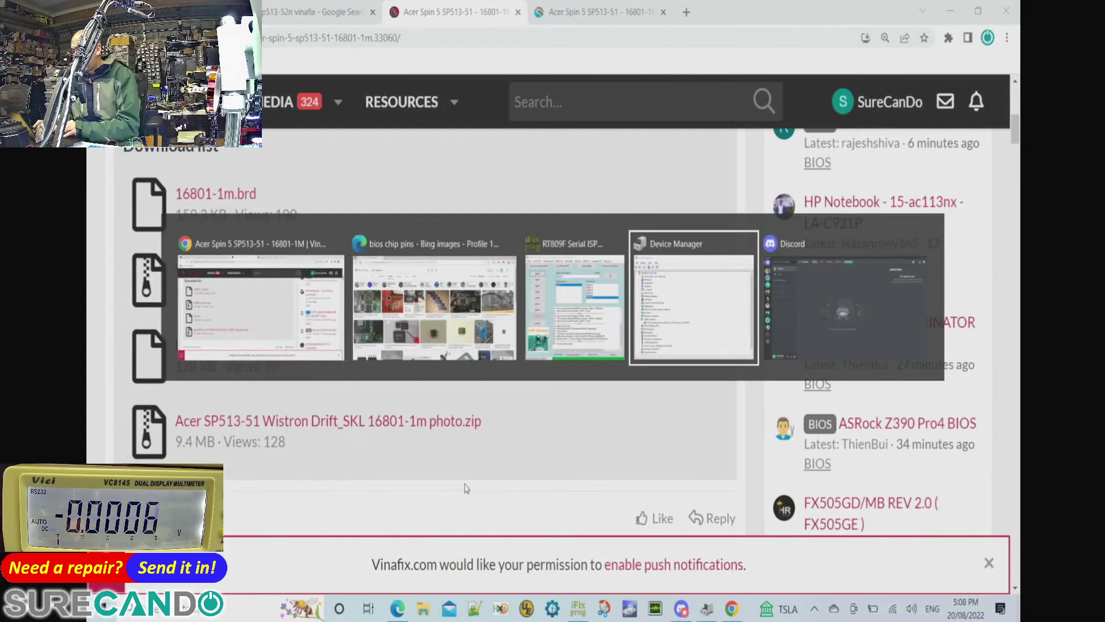
{"action": "key", "text": "super+e"}
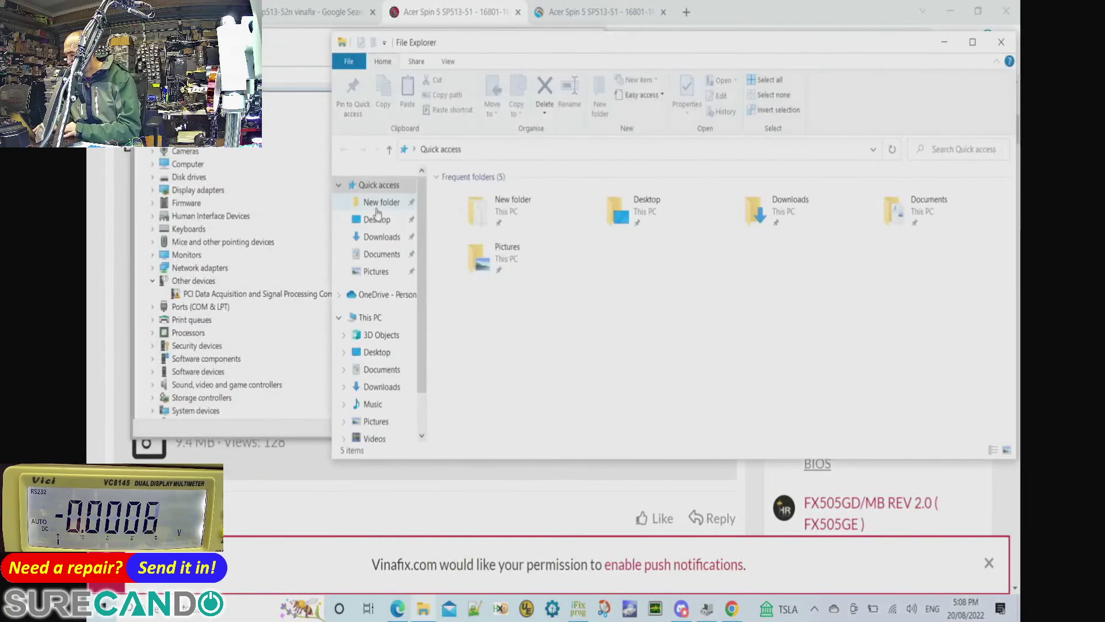
{"action": "left_click", "coordinate": [382, 294]}
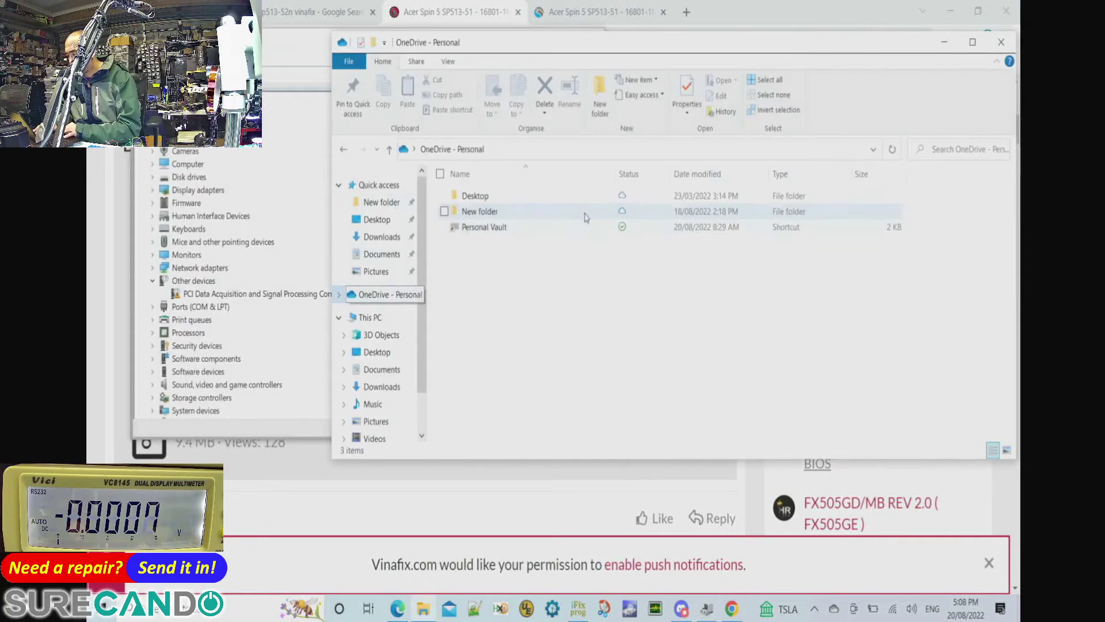
{"action": "double_click", "coordinate": [525, 216]}
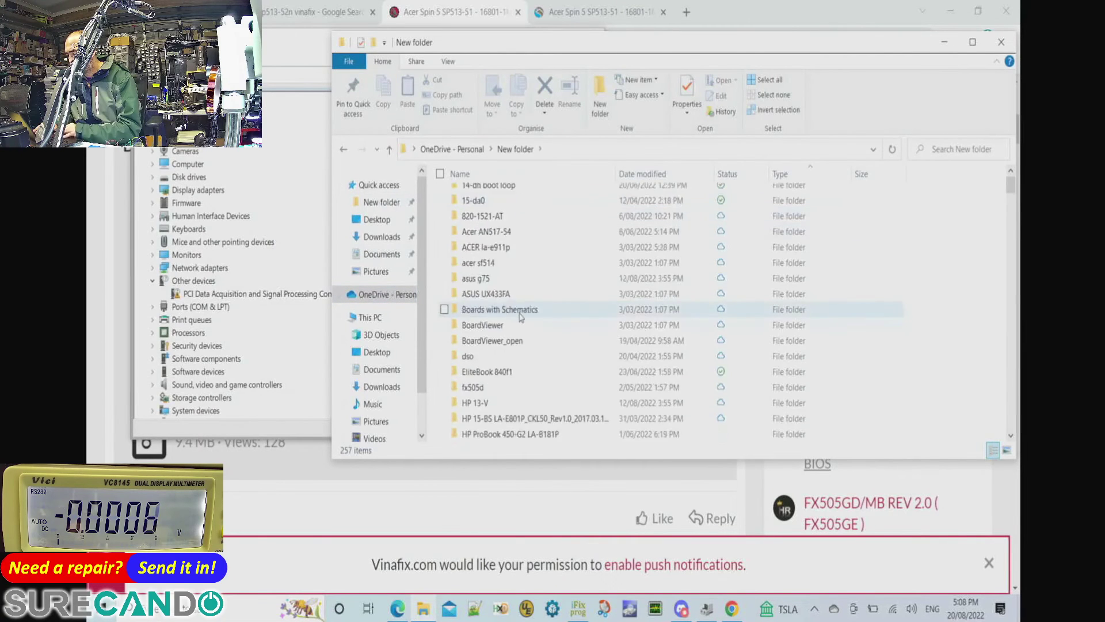
Step: Find and open the sp513-52n folder to check its saved board files, and return to the Vinafix thread in Chrome
{"action": "scroll", "coordinate": [520, 316], "scroll_direction": "down", "scroll_amount": 15}
{"action": "scroll", "coordinate": [521, 316], "scroll_direction": "up", "scroll_amount": 3}
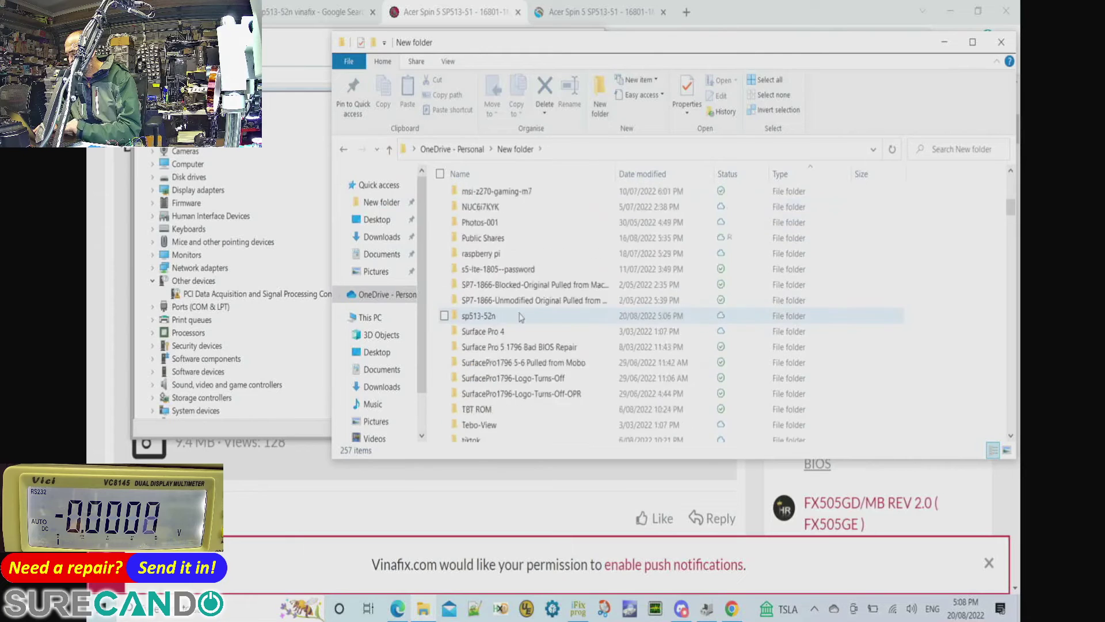
{"action": "scroll", "coordinate": [520, 316], "scroll_direction": "up", "scroll_amount": 12}
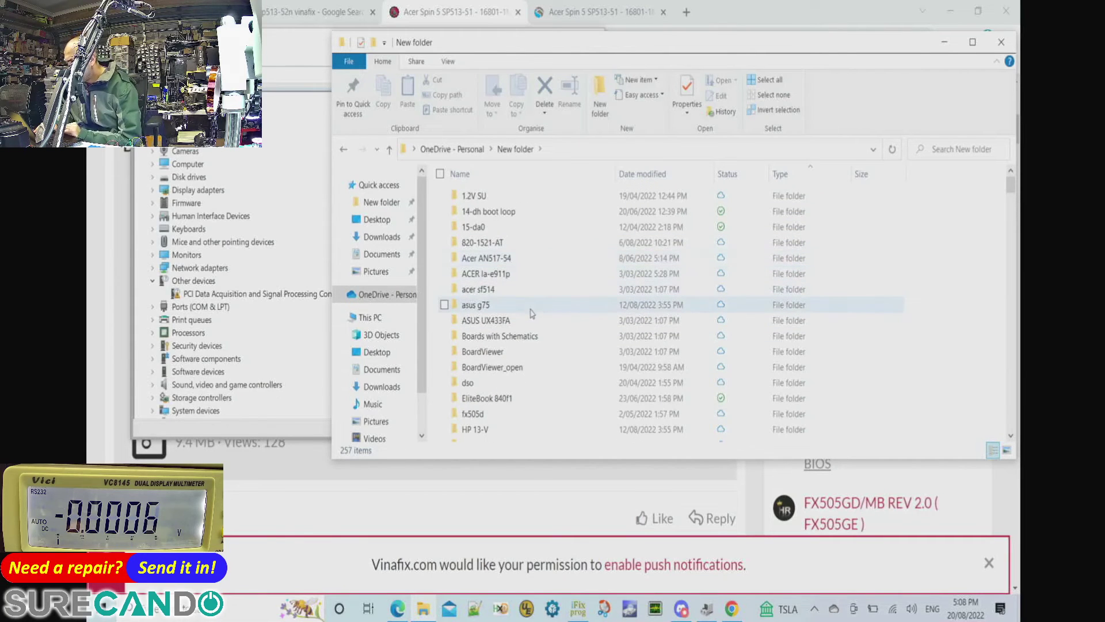
{"action": "scroll", "coordinate": [530, 313], "scroll_direction": "down", "scroll_amount": 3}
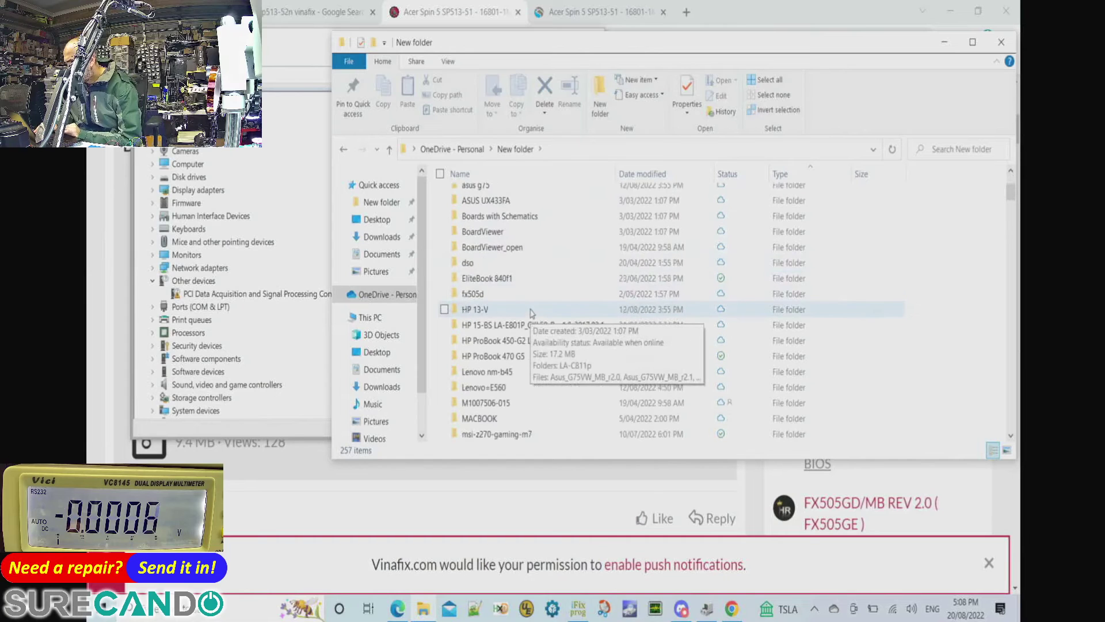
{"action": "scroll", "coordinate": [531, 313], "scroll_direction": "down", "scroll_amount": 3}
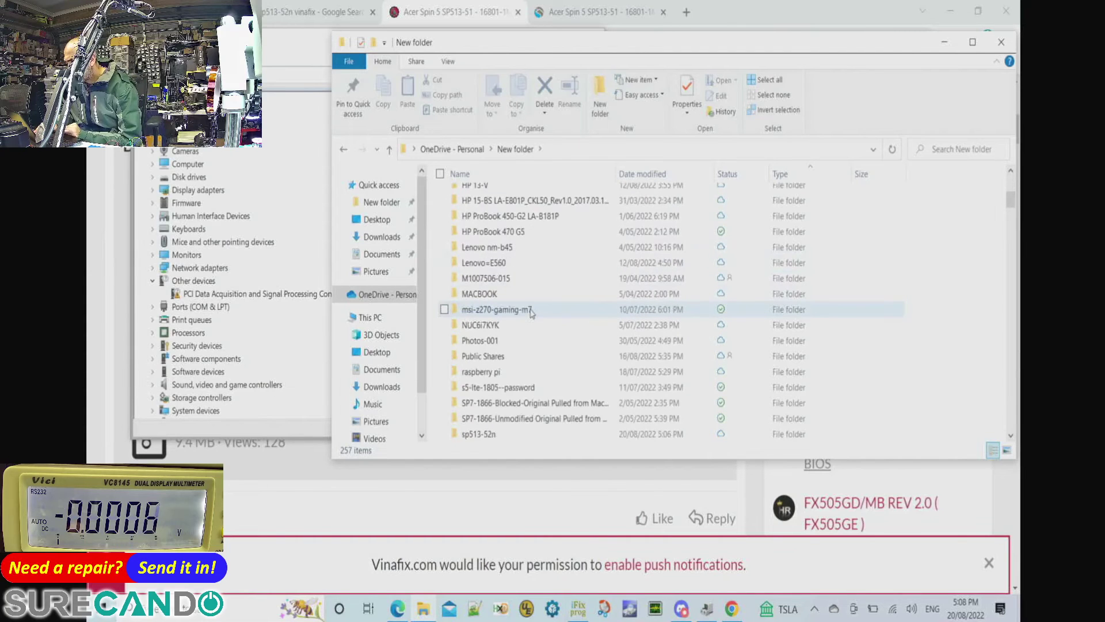
{"action": "scroll", "coordinate": [530, 313], "scroll_direction": "down", "scroll_amount": 2}
{"action": "left_click", "coordinate": [518, 357]}
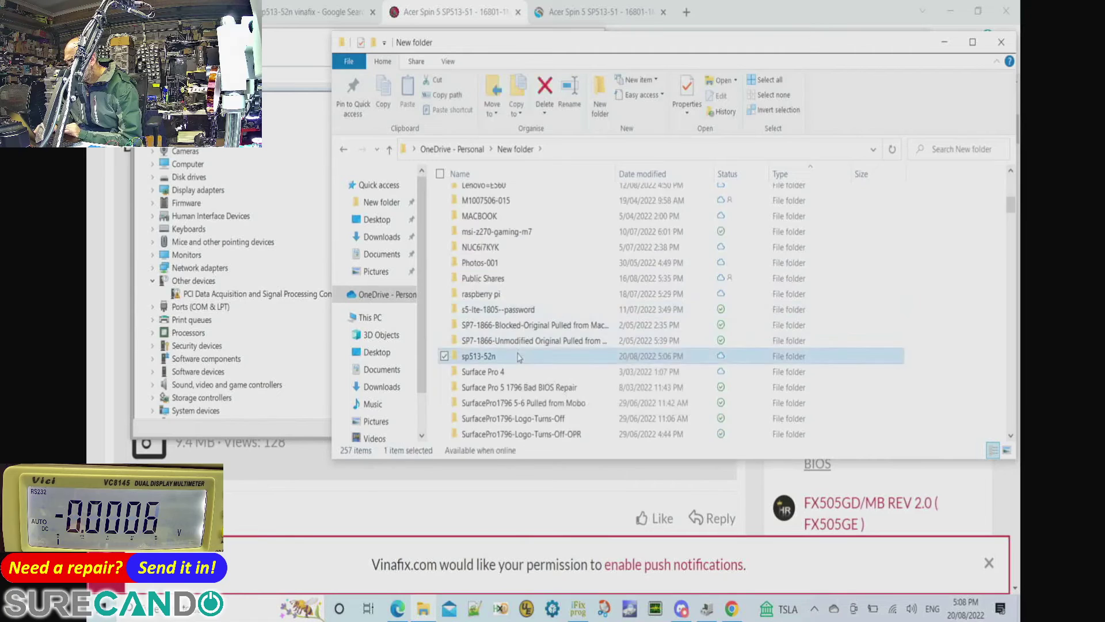
{"action": "double_click", "coordinate": [518, 357]}
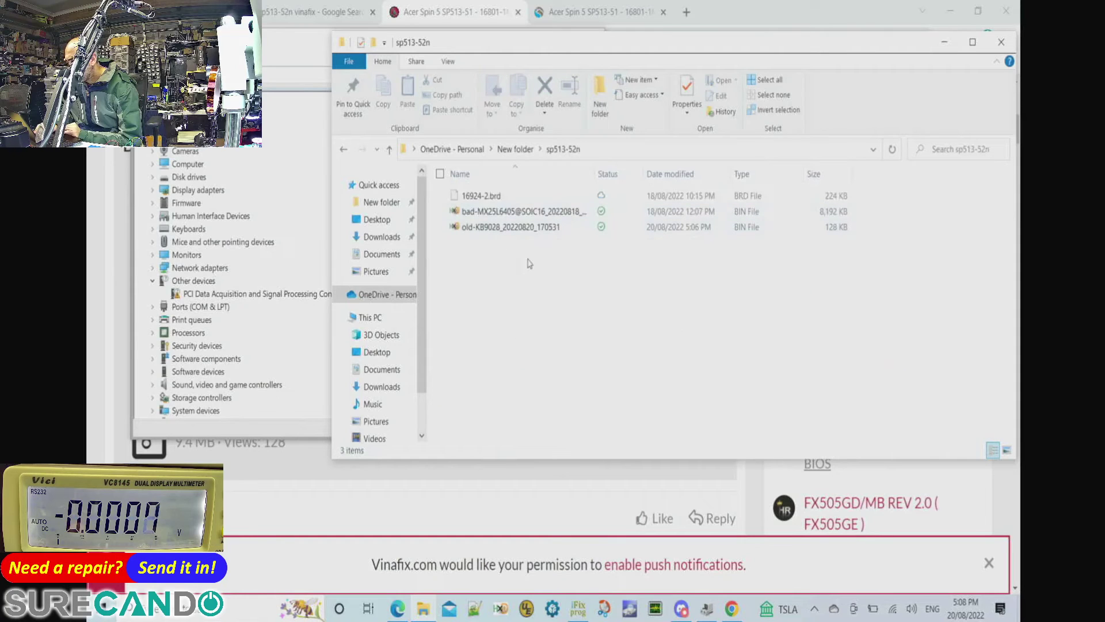
{"action": "left_click", "coordinate": [88, 279]}
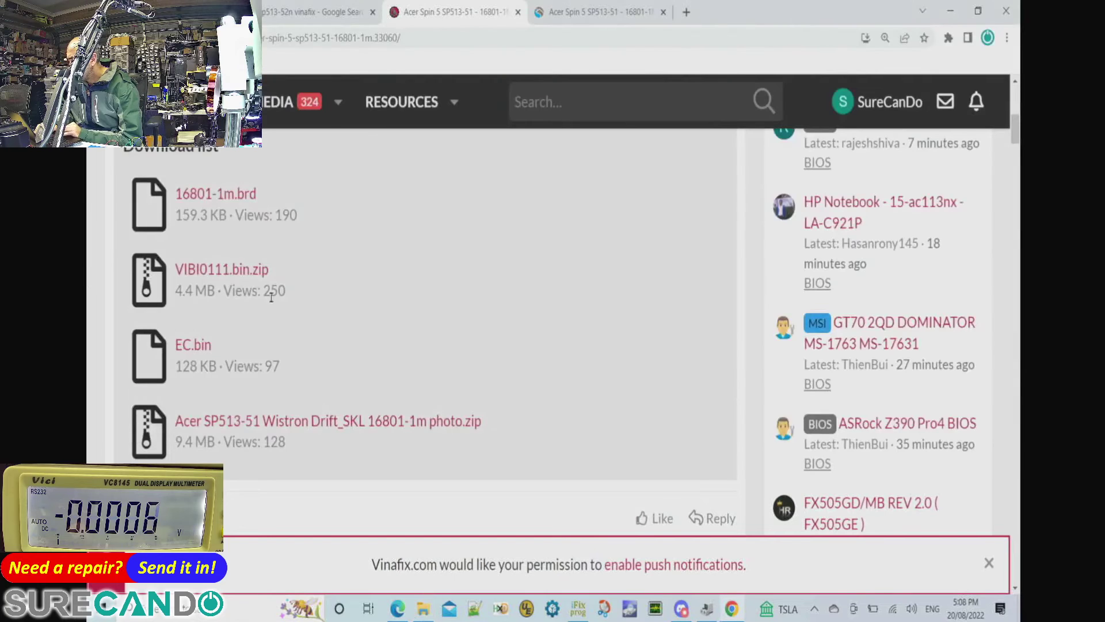
Step: Check the Google results and the Switch 5 SW512-52 thread on Vinafix for files matching the board
{"action": "scroll", "coordinate": [280, 298], "scroll_direction": "up", "scroll_amount": 1}
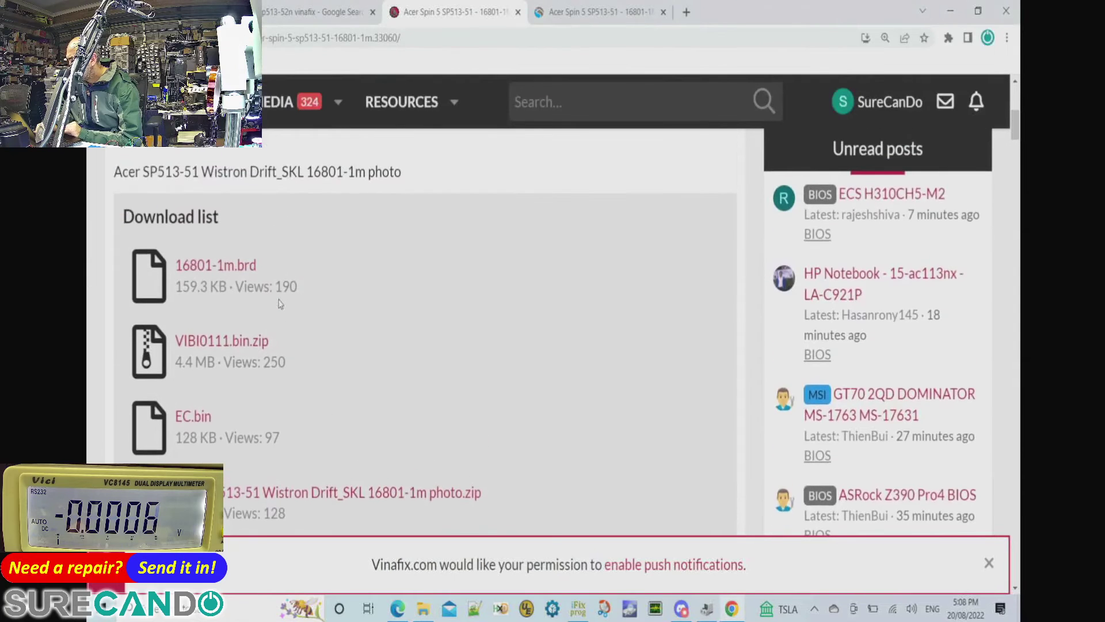
{"action": "key", "text": "ctrl+shift+Tab"}
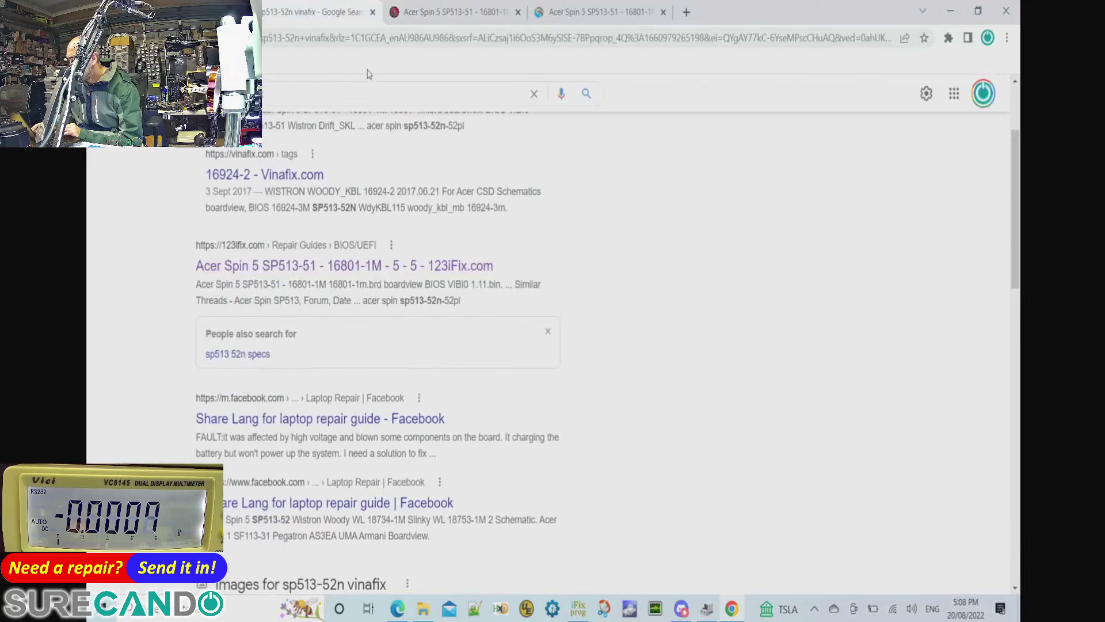
{"action": "key", "text": "ctrl+Tab"}
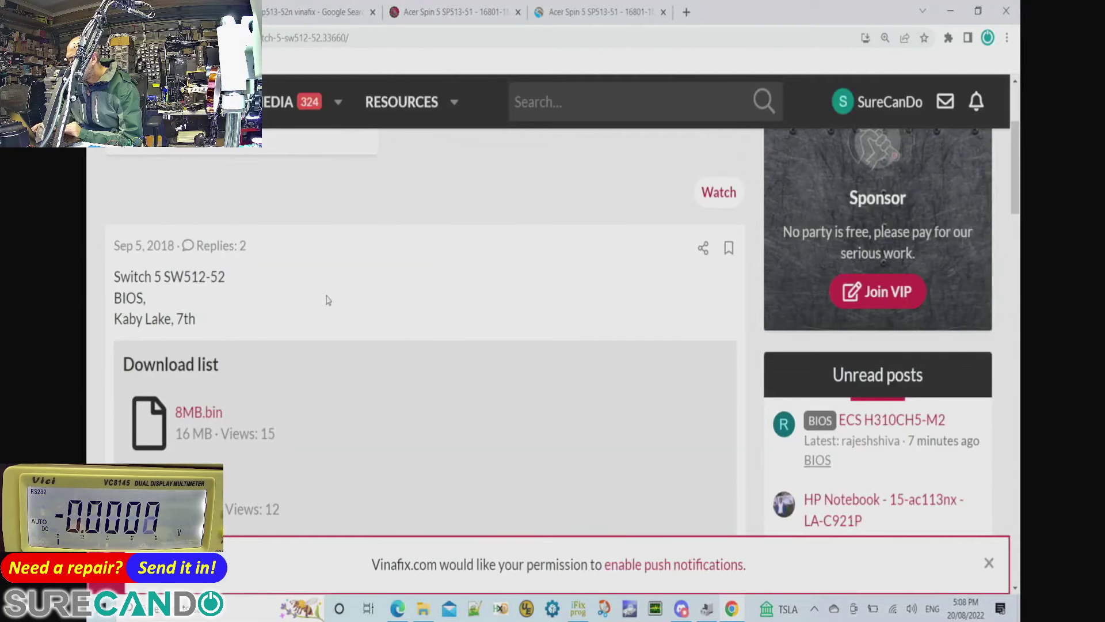
{"action": "scroll", "coordinate": [326, 300], "scroll_direction": "down", "scroll_amount": 2}
{"action": "scroll", "coordinate": [345, 276], "scroll_direction": "up", "scroll_amount": 8}
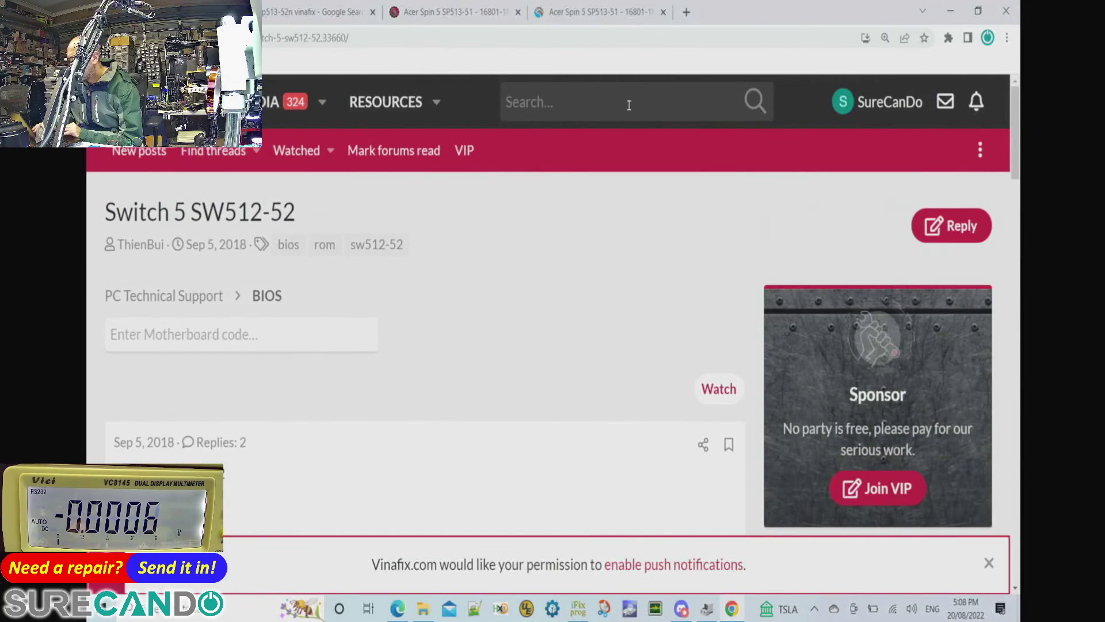
Step: Search Vinafix for 16924 and open the WISTRON WOODY_KBL 16924 thread
{"action": "left_click", "coordinate": [627, 104]}
{"action": "type", "text": "16"}
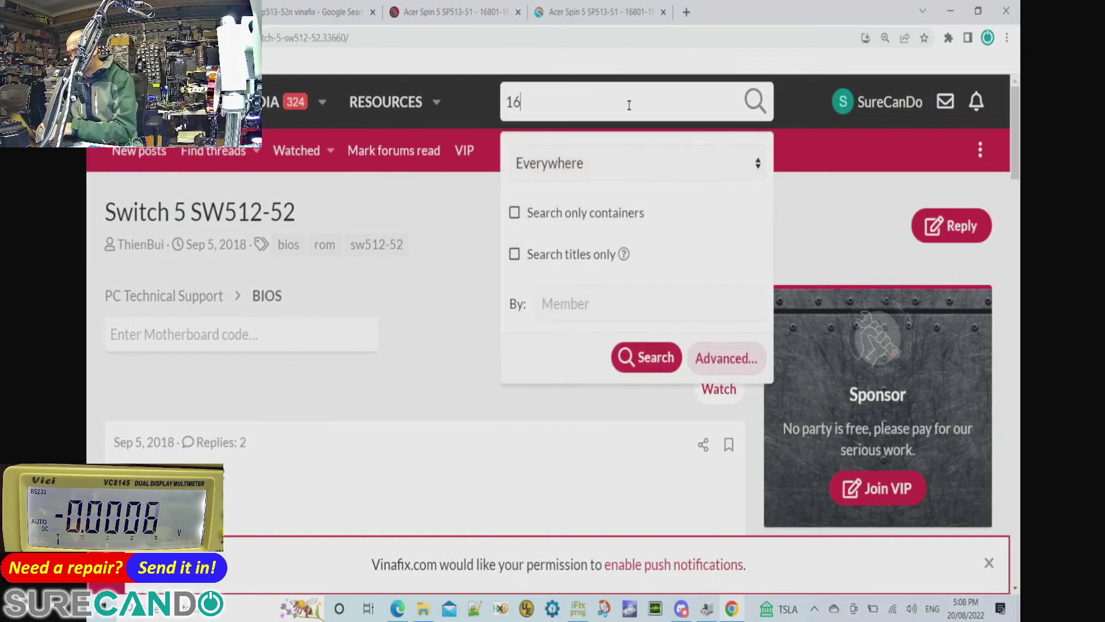
{"action": "type", "text": "924"}
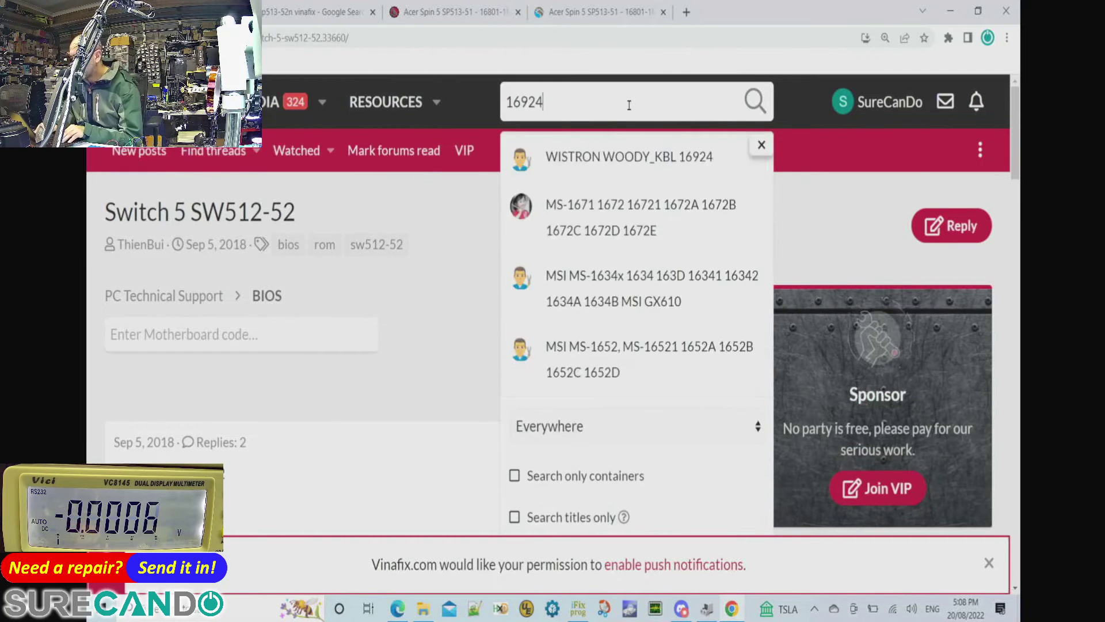
{"action": "left_click", "coordinate": [631, 176]}
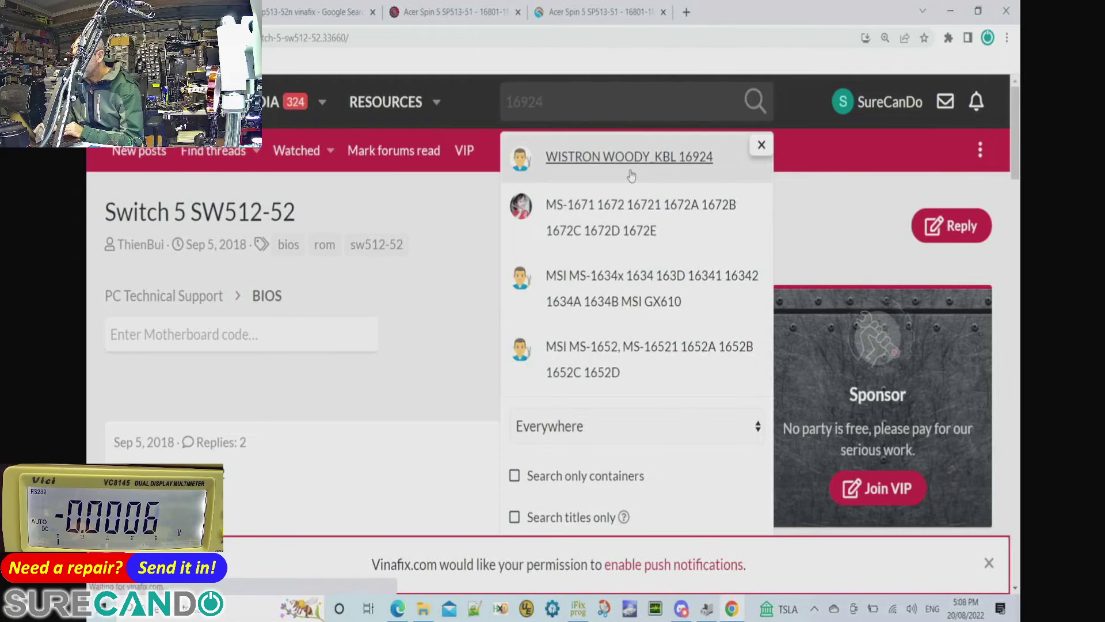
Step: Find the SP513-52N entry in the thread, then download ENE.bin.zip from its download list and open the archive
{"action": "scroll", "coordinate": [484, 330], "scroll_direction": "down", "scroll_amount": 2}
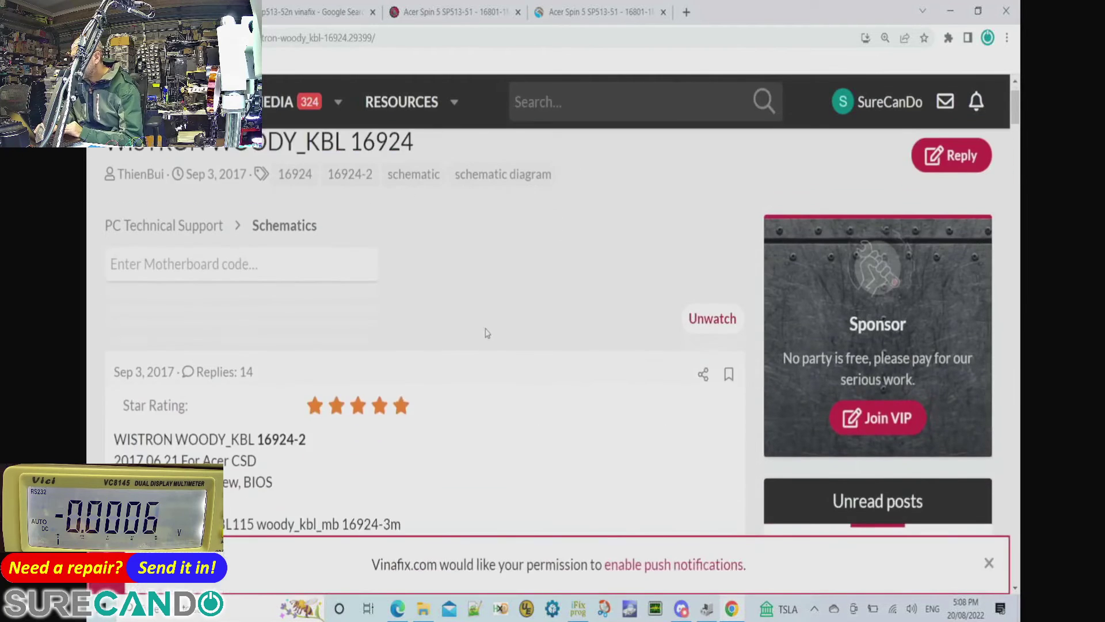
{"action": "scroll", "coordinate": [485, 333], "scroll_direction": "down", "scroll_amount": 1}
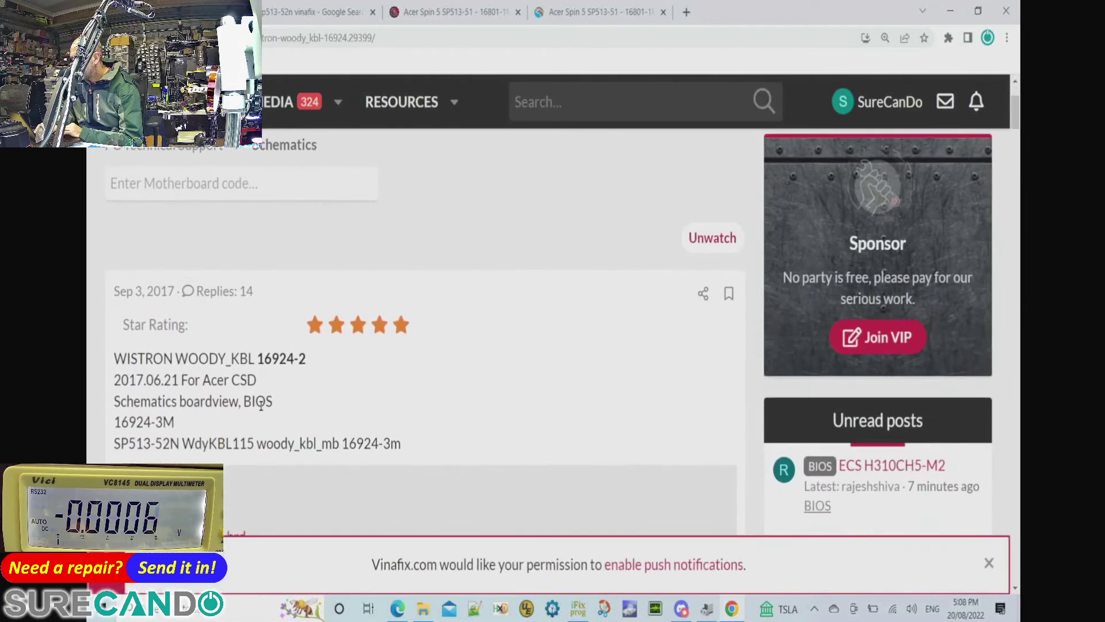
{"action": "triple_click", "coordinate": [179, 444]}
{"action": "scroll", "coordinate": [278, 410], "scroll_direction": "down", "scroll_amount": 3}
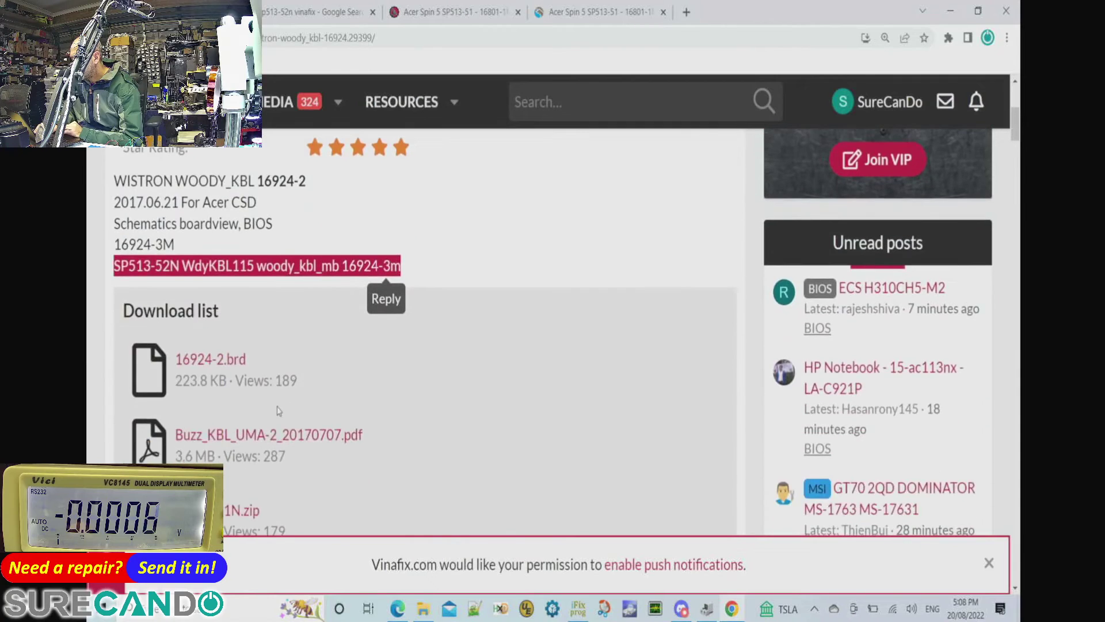
{"action": "scroll", "coordinate": [278, 410], "scroll_direction": "down", "scroll_amount": 2}
{"action": "scroll", "coordinate": [275, 420], "scroll_direction": "down", "scroll_amount": 2}
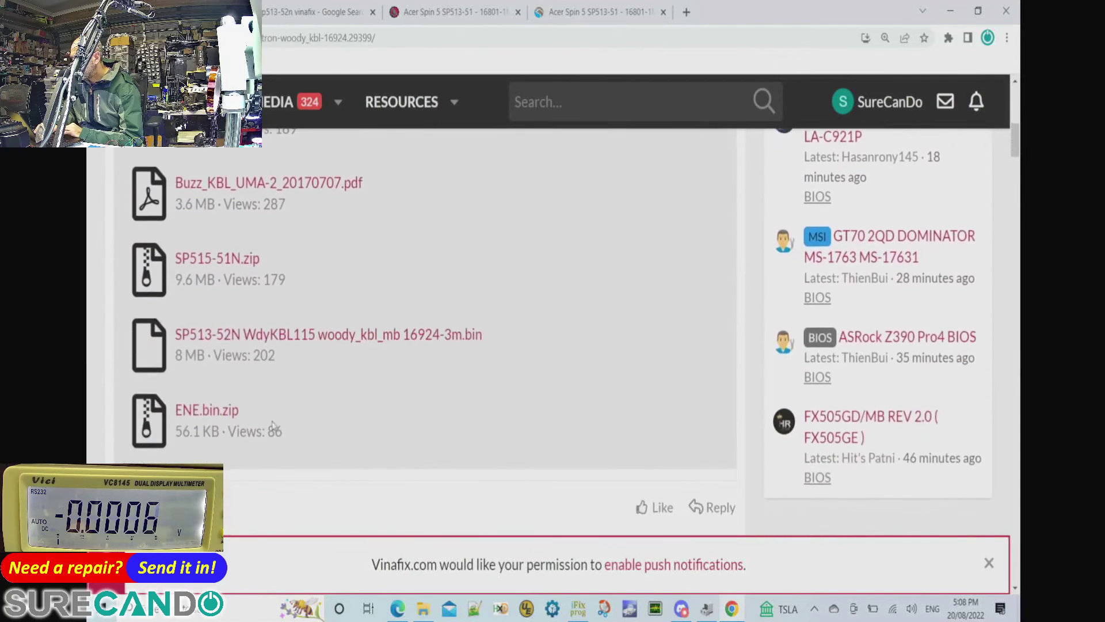
{"action": "left_click", "coordinate": [229, 417]}
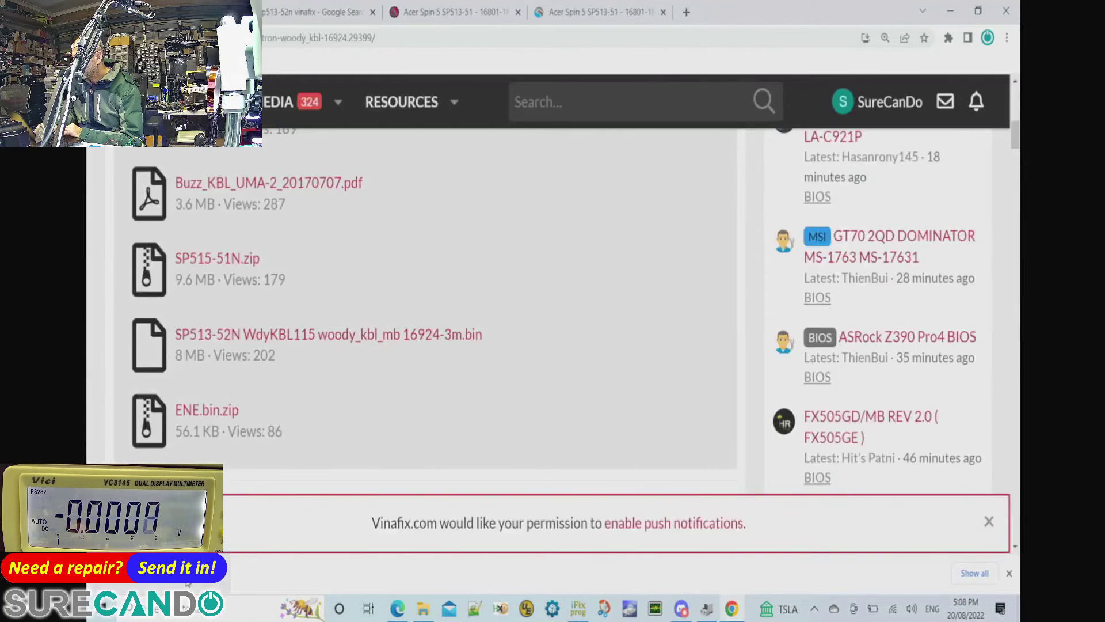
{"action": "left_click", "coordinate": [188, 583]}
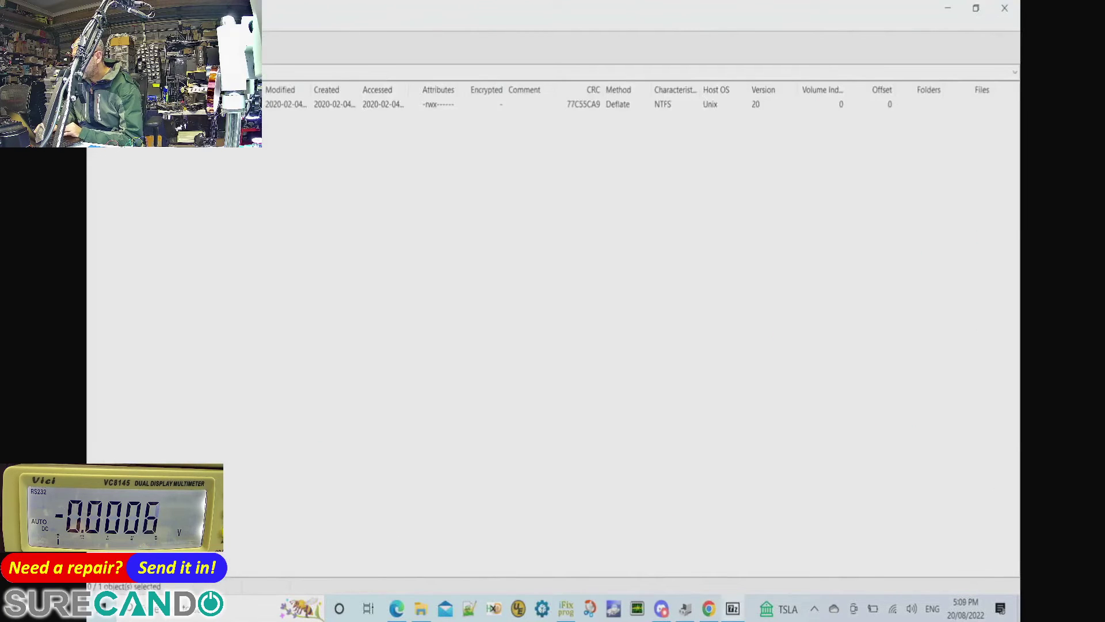
Step: Extract ENE.bin from the archive into the sp513-52n folder, using the folder path copied from File Explorer
{"action": "key", "text": "F5"}
{"action": "key", "text": "alt+Tab"}
{"action": "key", "text": "Tab"}
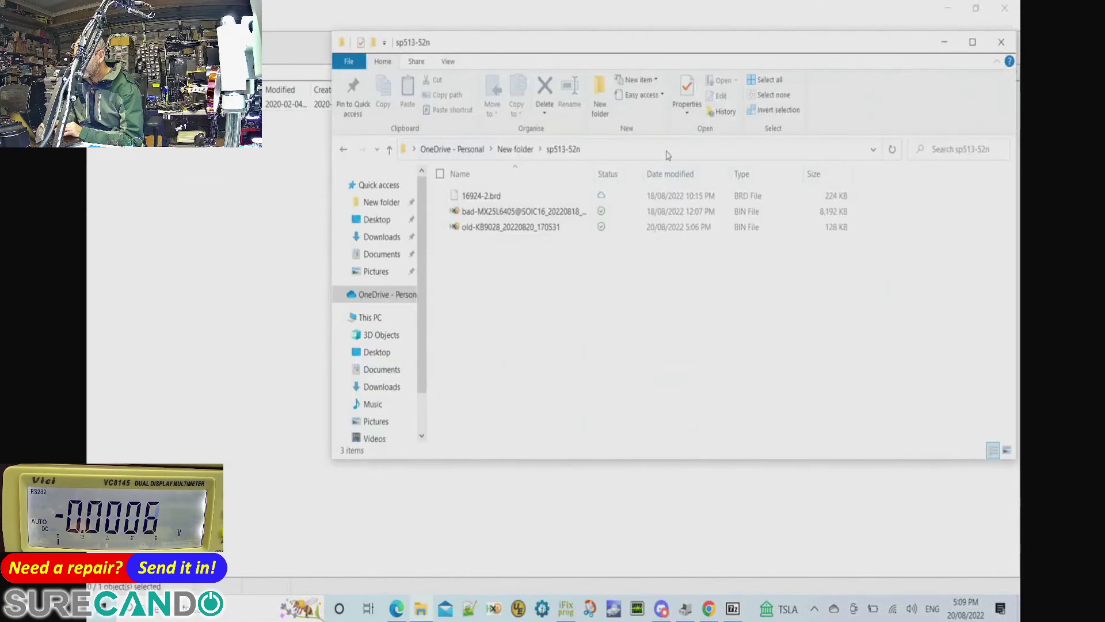
{"action": "left_click", "coordinate": [668, 152]}
{"action": "key", "text": "alt+Tab"}
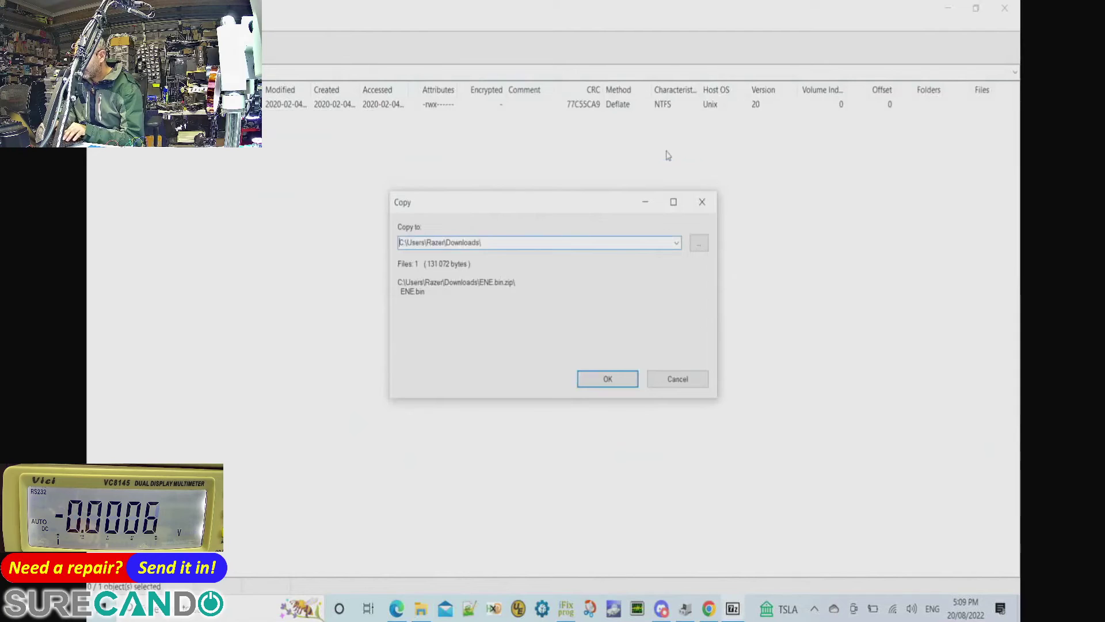
{"action": "key", "text": "ctrl+v"}
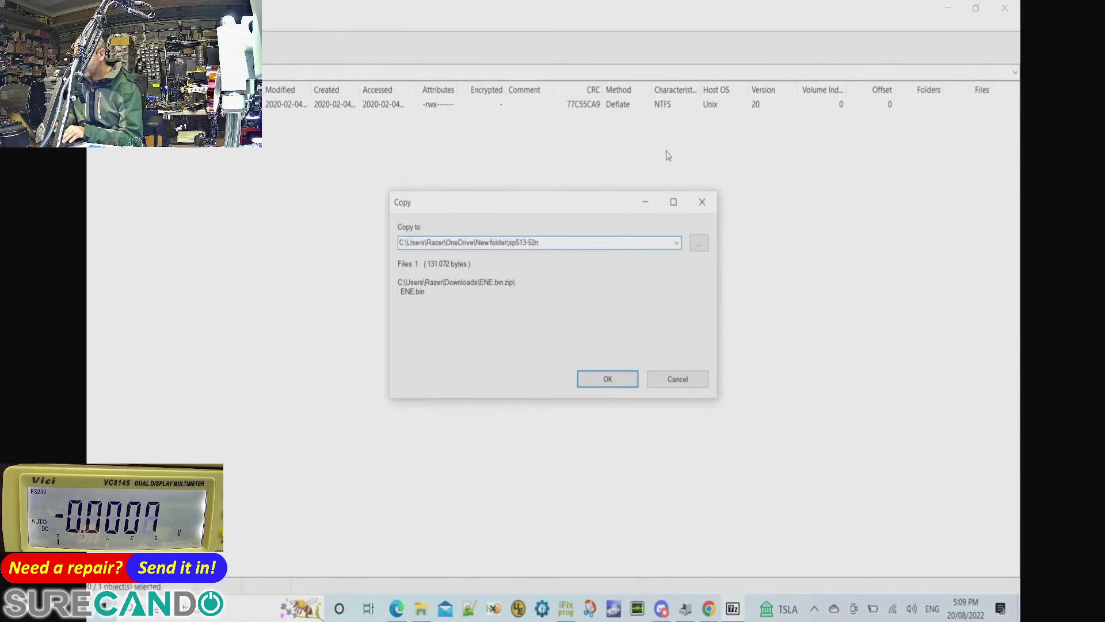
{"action": "key", "text": "Return"}
Step: Check the sp513-52n folder for the extracted file, copy the folder path and switch to the RT809F programmer software
{"action": "key", "text": "alt+Tab"}
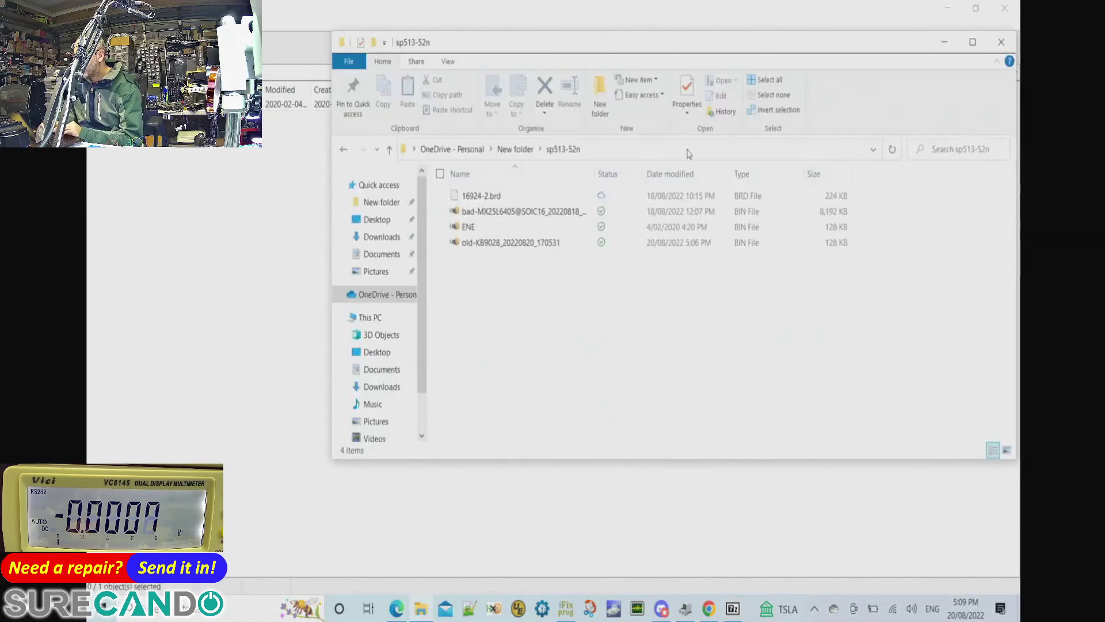
{"action": "left_click", "coordinate": [655, 159]}
{"action": "key", "text": "alt+Tab"}
{"action": "key", "text": "alt+Tab"}
{"action": "key", "text": "alt+Tab"}
{"action": "key", "text": "alt+Tab"}
{"action": "key", "text": "alt+Tab"}
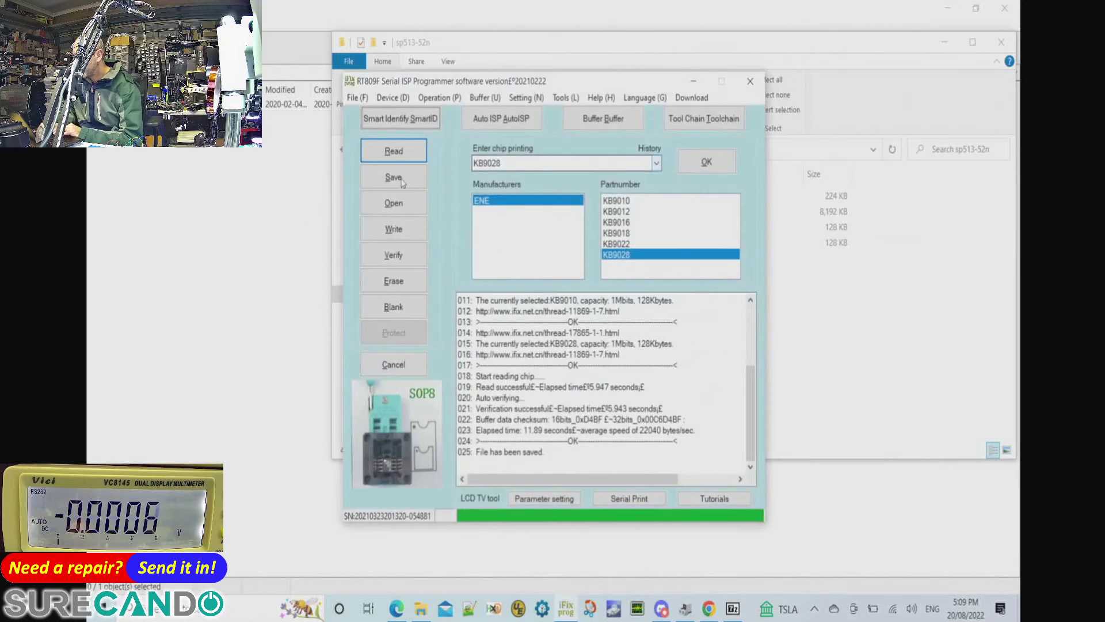
Step: Load ENE.bin from the sp513-52n folder into the programmer and start writing it to the KB9028
{"action": "left_click", "coordinate": [396, 203]}
{"action": "key", "text": "ctrl+v"}
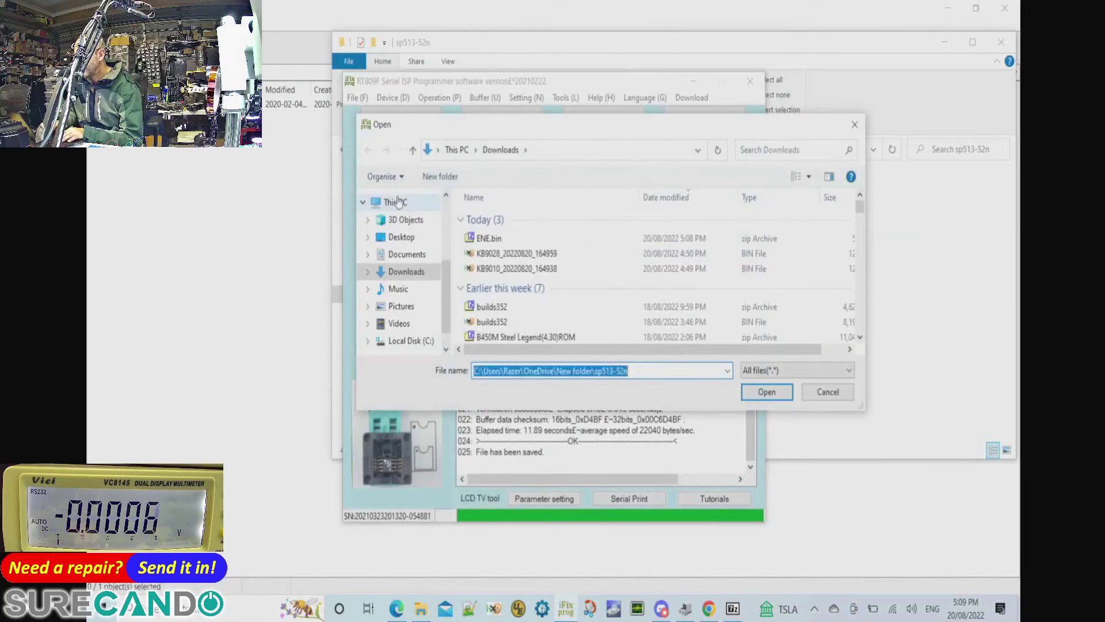
{"action": "key", "text": "Return"}
{"action": "left_click", "coordinate": [476, 249]}
{"action": "double_click", "coordinate": [476, 249]}
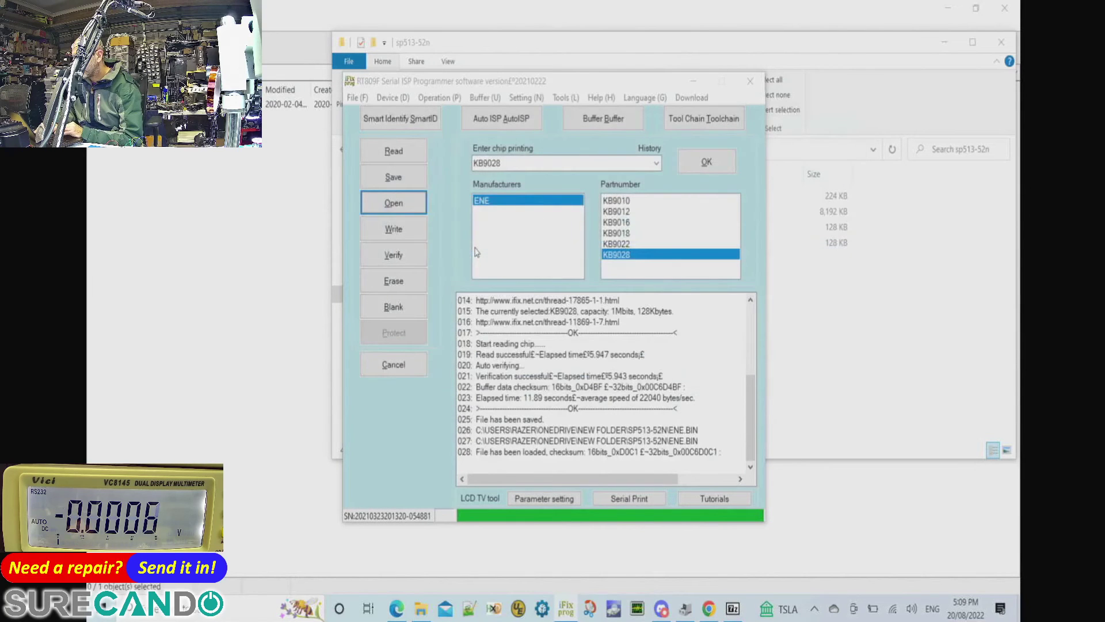
{"action": "left_click", "coordinate": [417, 236]}
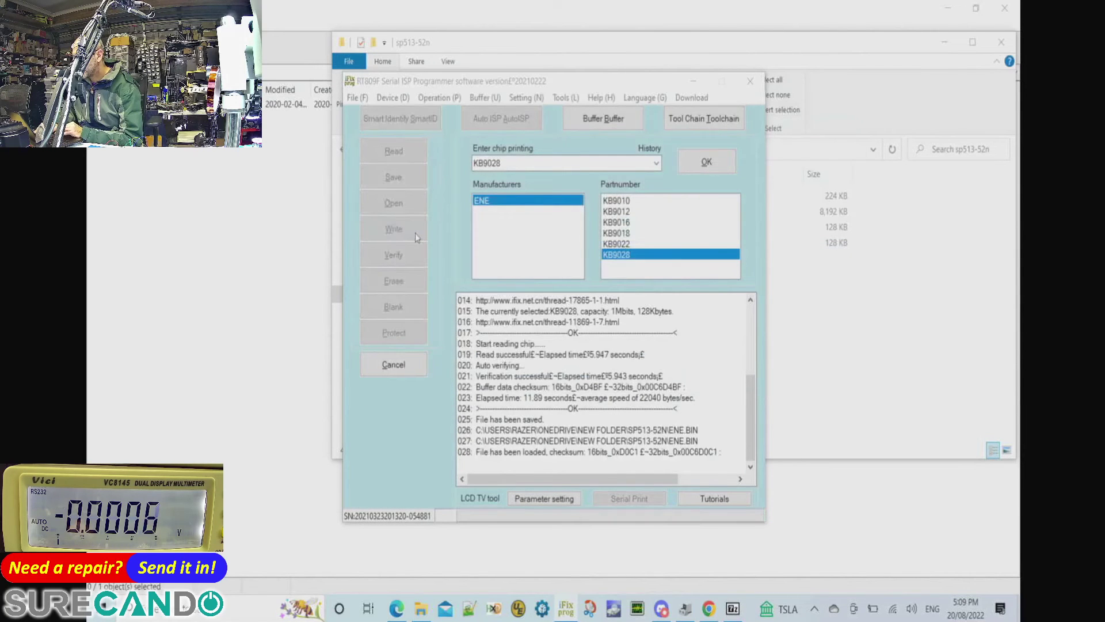